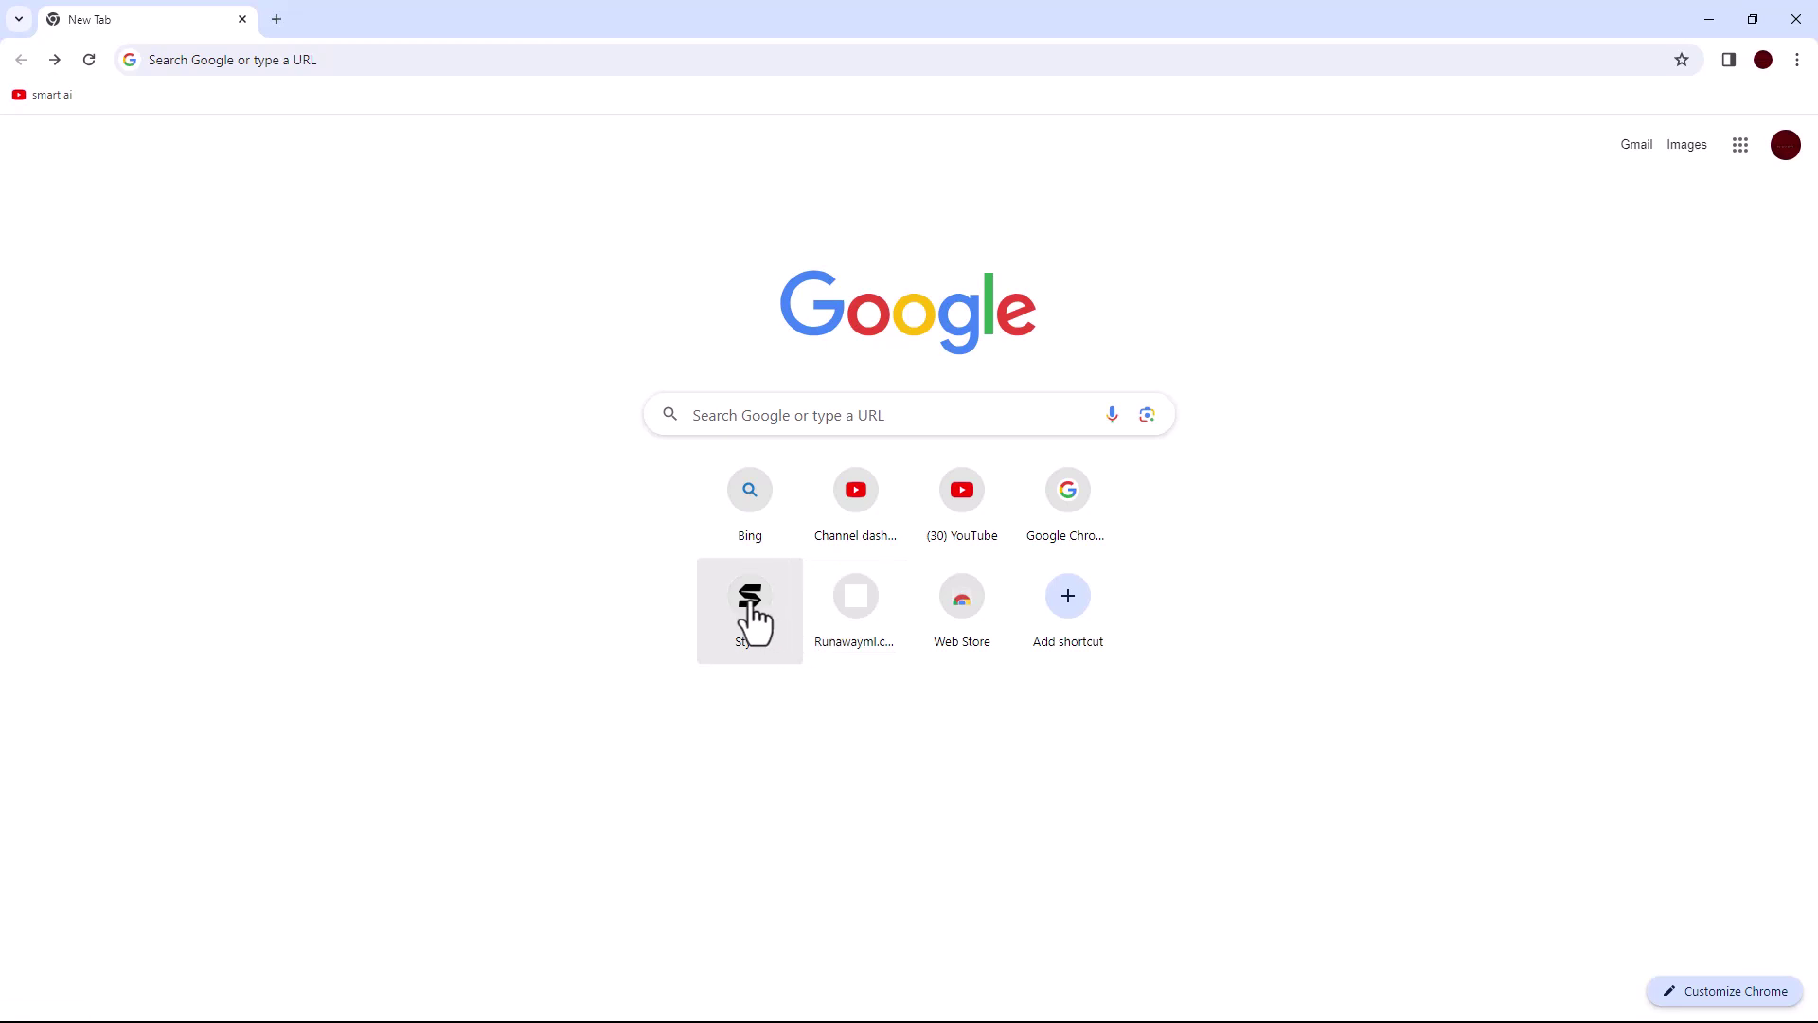
# Open stylar.ai from the New Tab shortcut and sign up with the Google account.
pyautogui.click(751, 603)
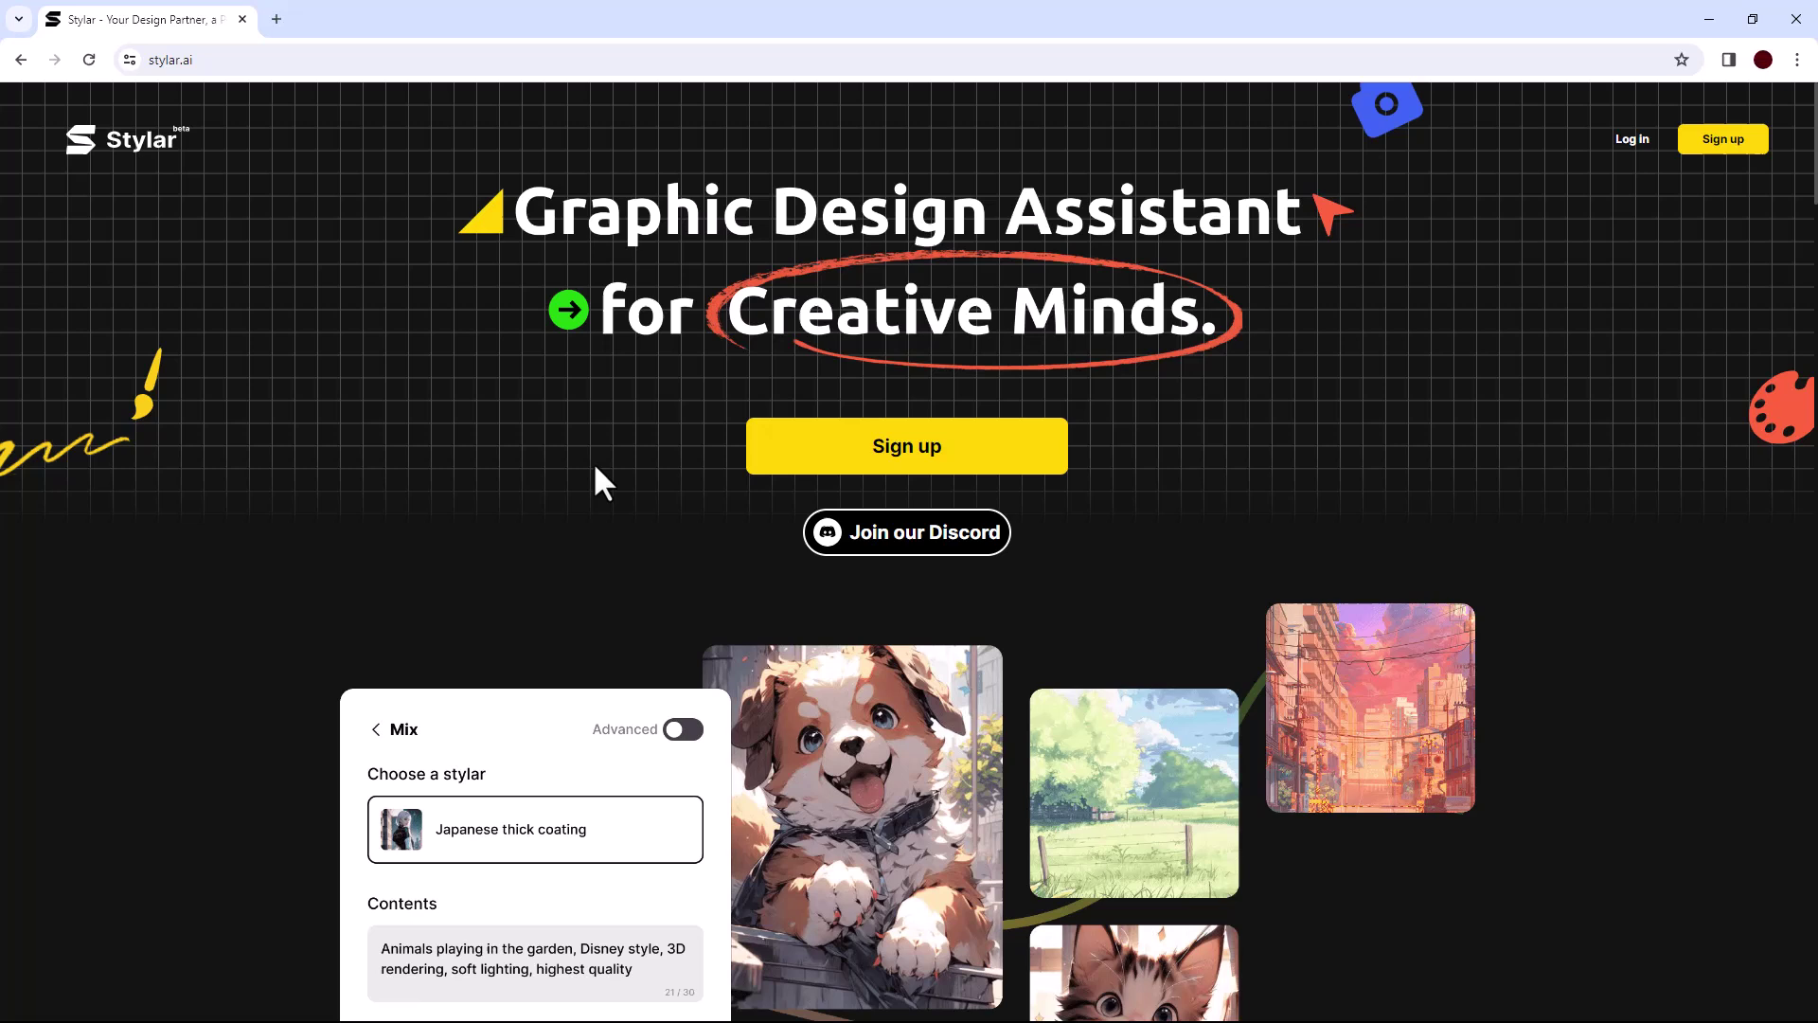
pyautogui.click(921, 461)
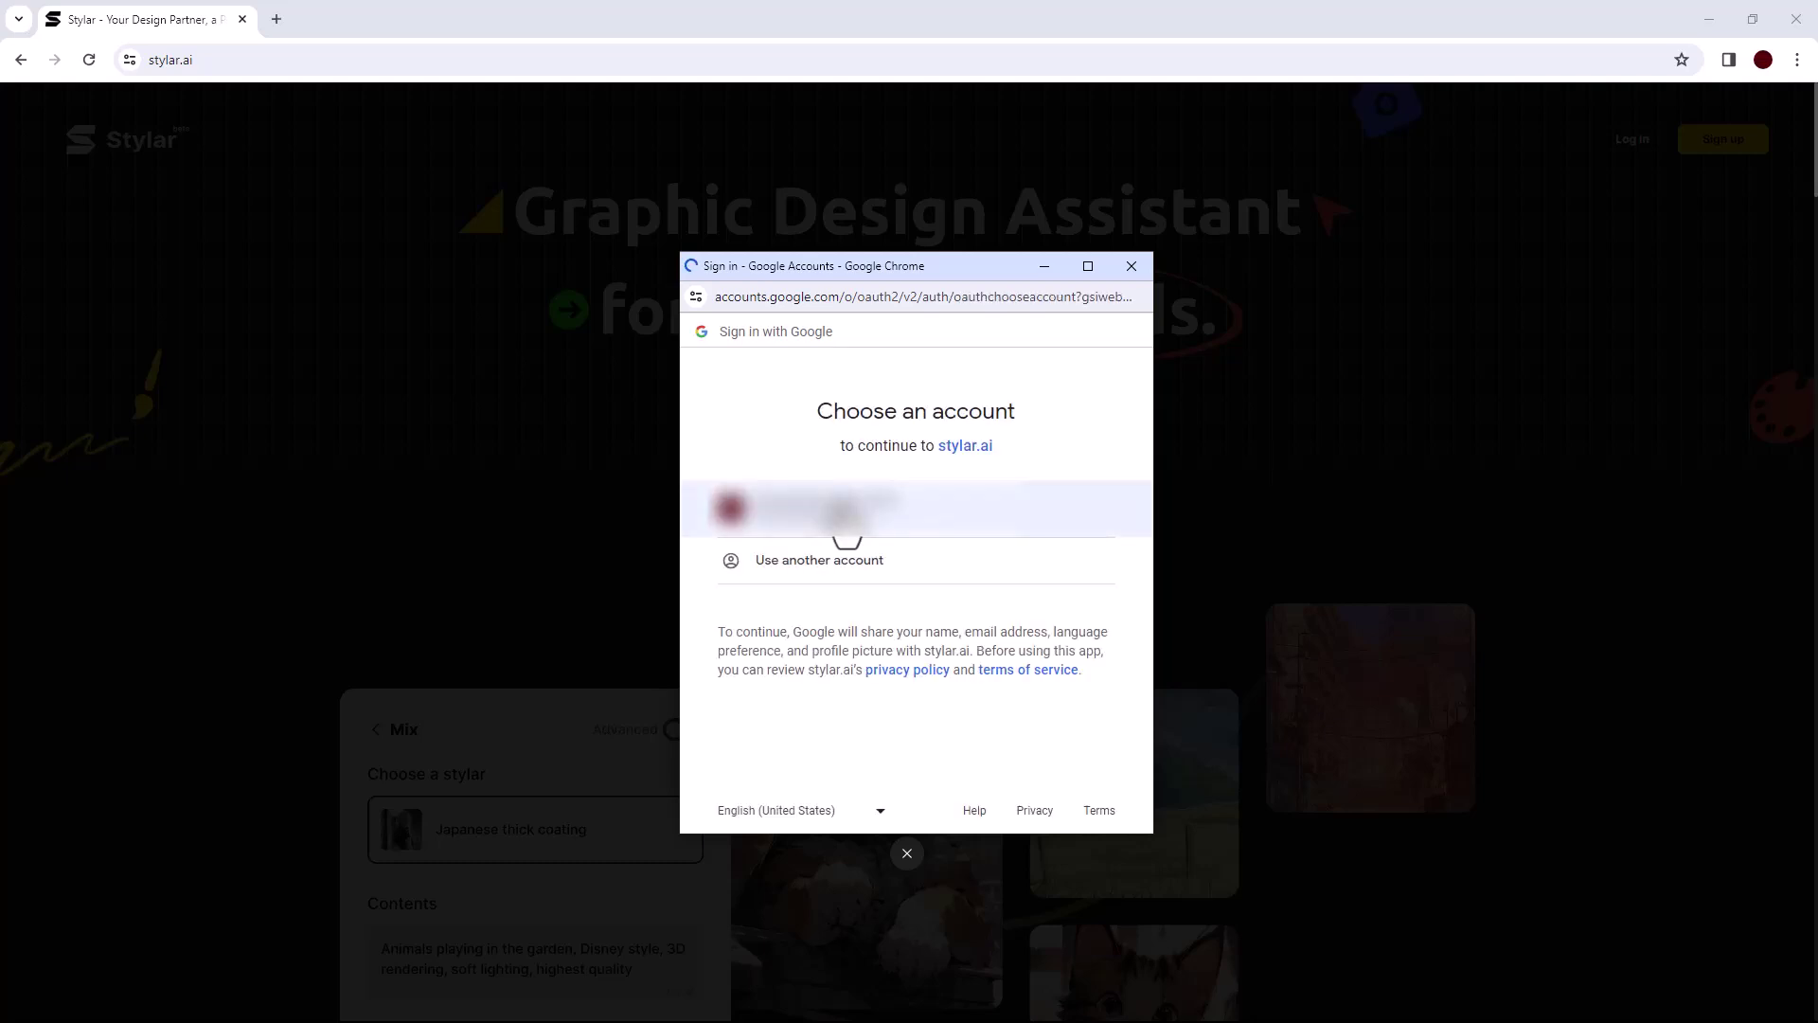
pyautogui.click(842, 516)
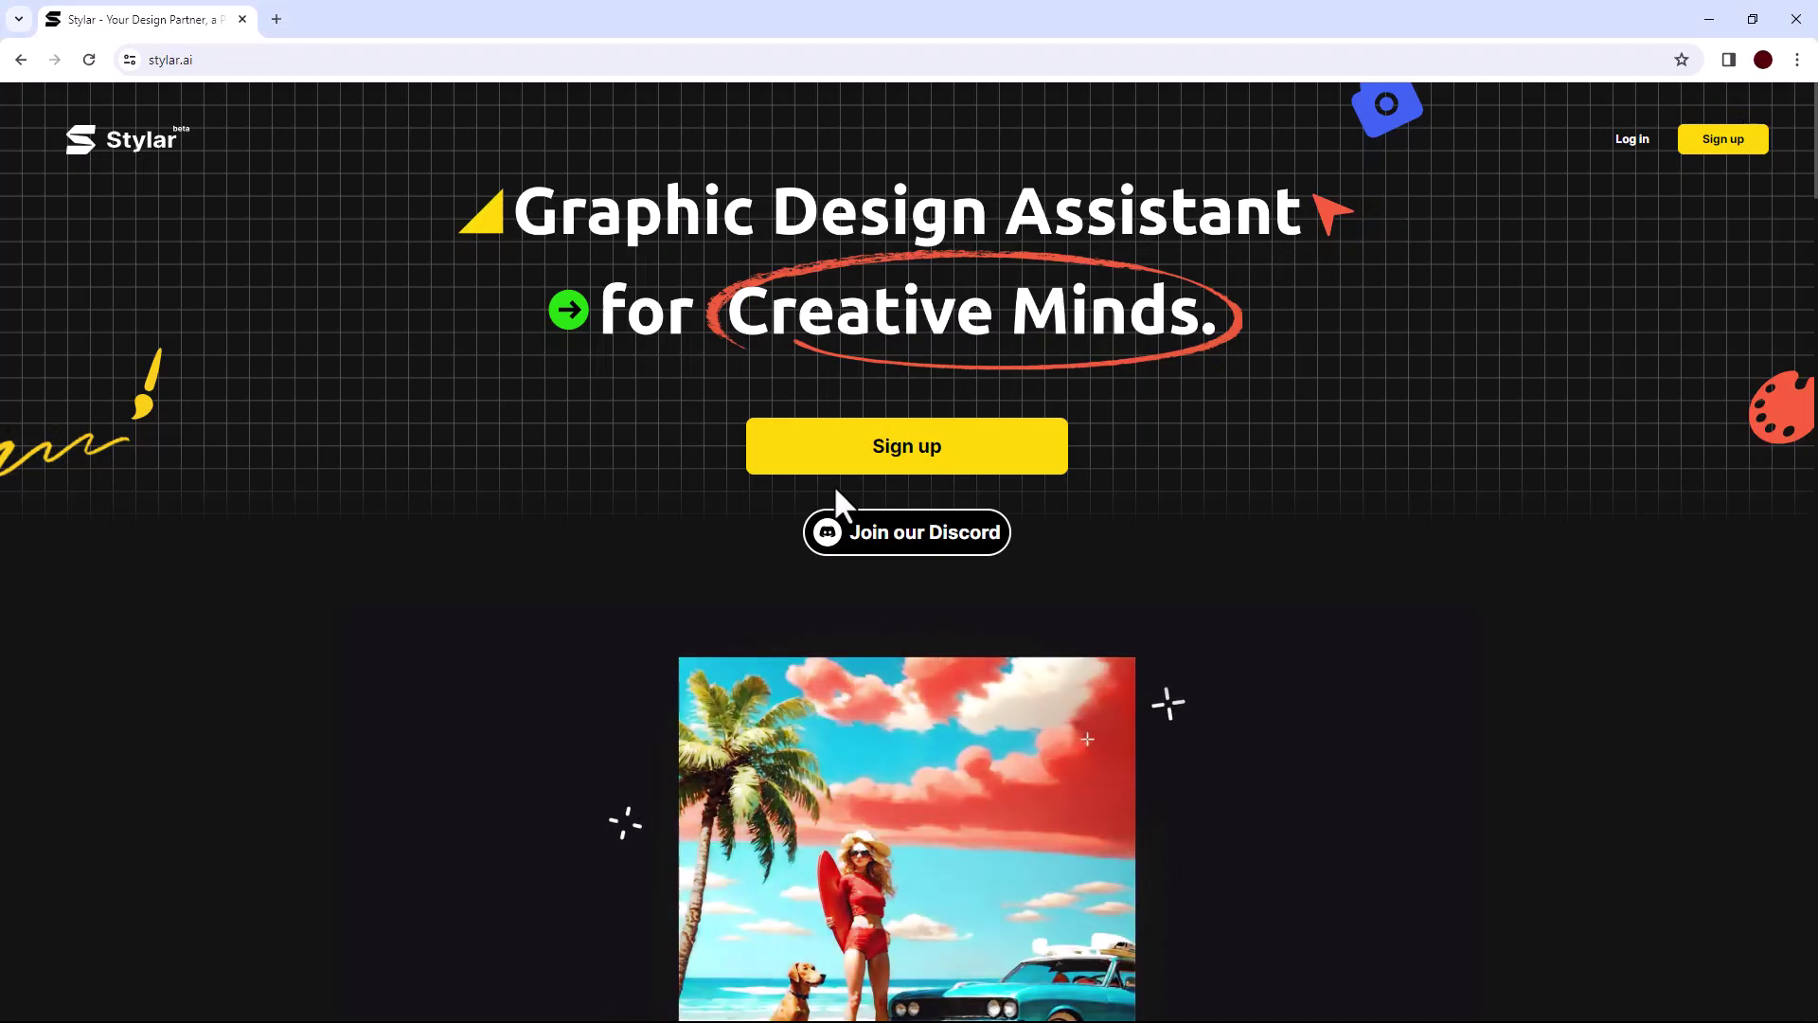
# Scroll down and back up through the Most Popular Styles grid.
pyautogui.scroll(-5, 827, 573)
pyautogui.scroll(-10, 827, 578)
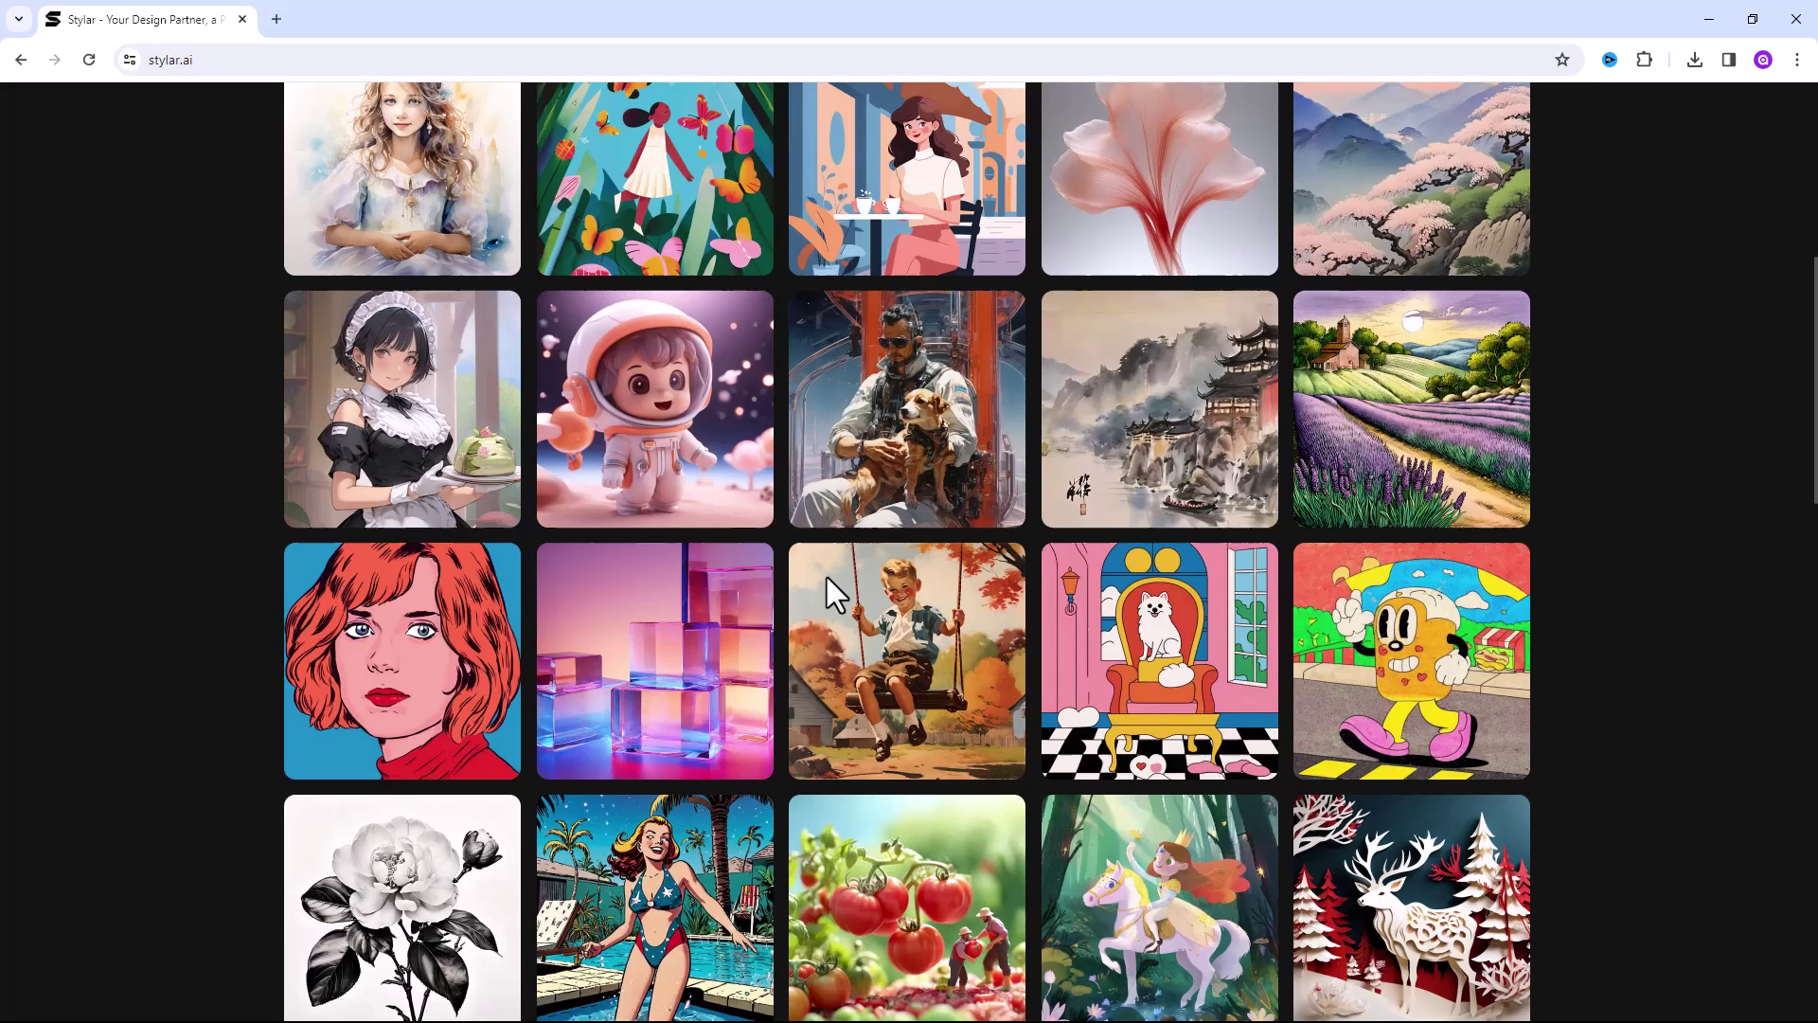
pyautogui.scroll(-10, 829, 602)
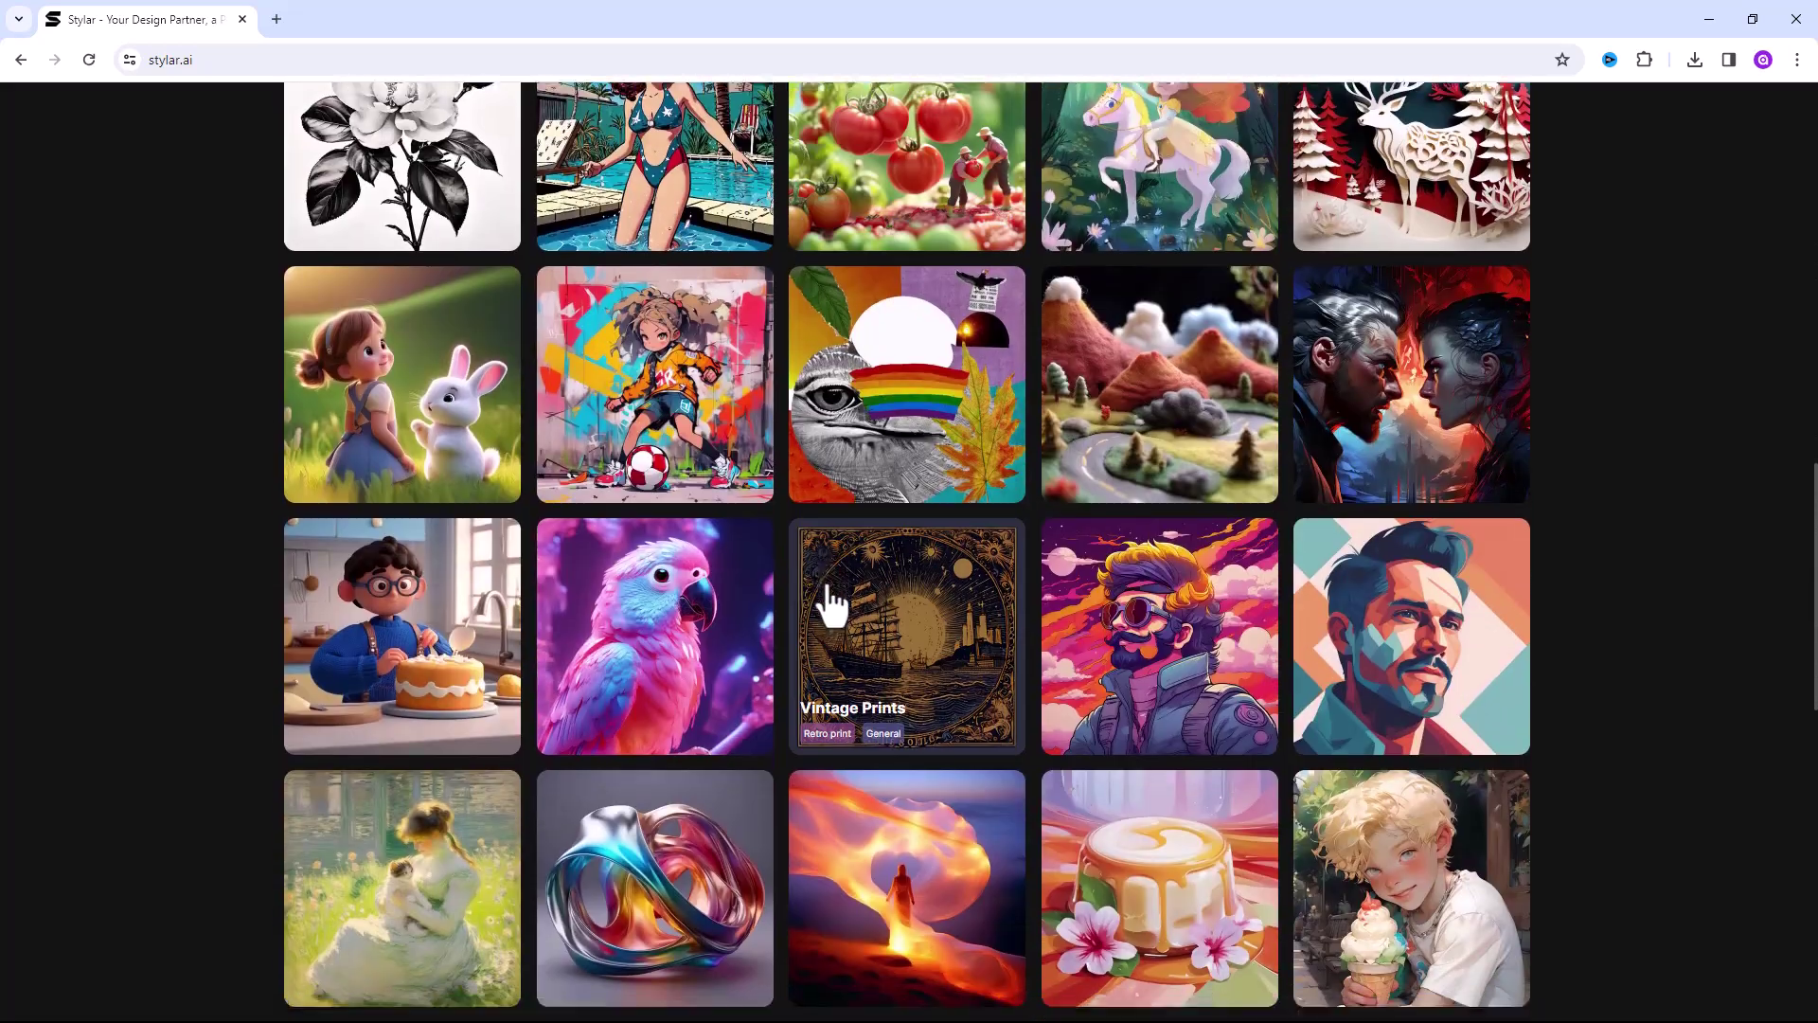
pyautogui.scroll(-3, 831, 611)
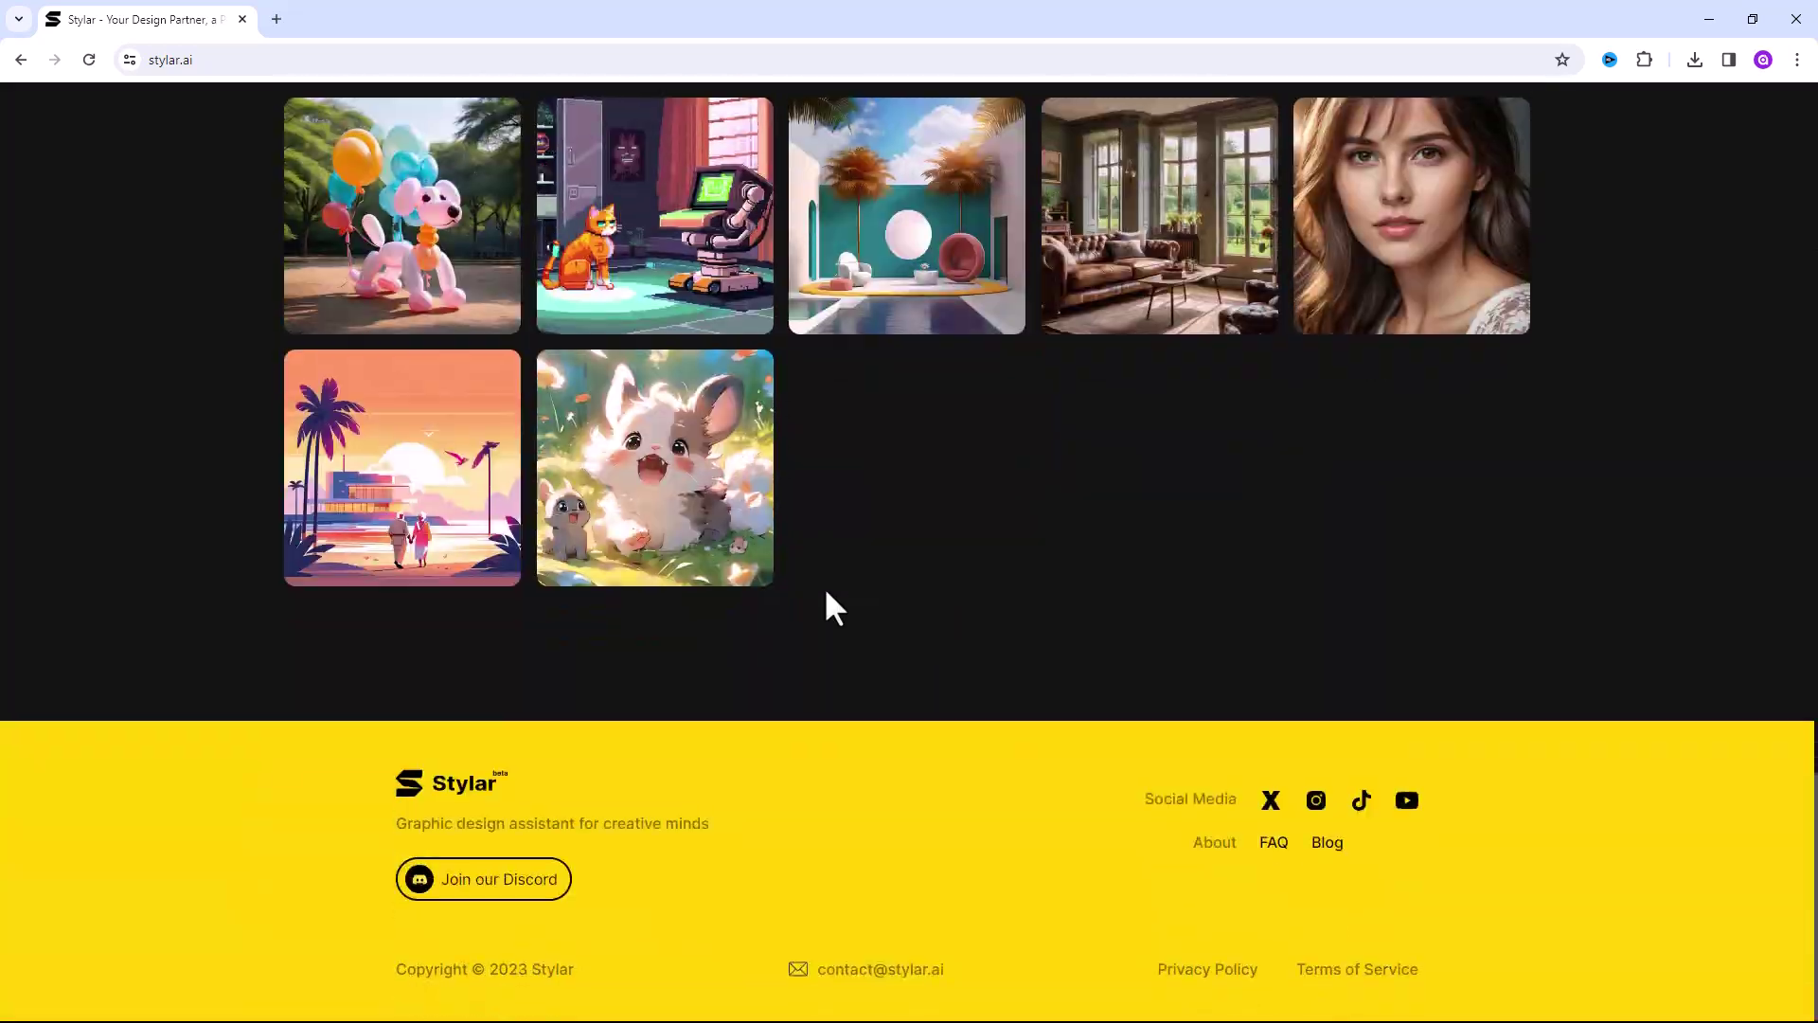
pyautogui.scroll(13, 824, 606)
pyautogui.scroll(15, 826, 595)
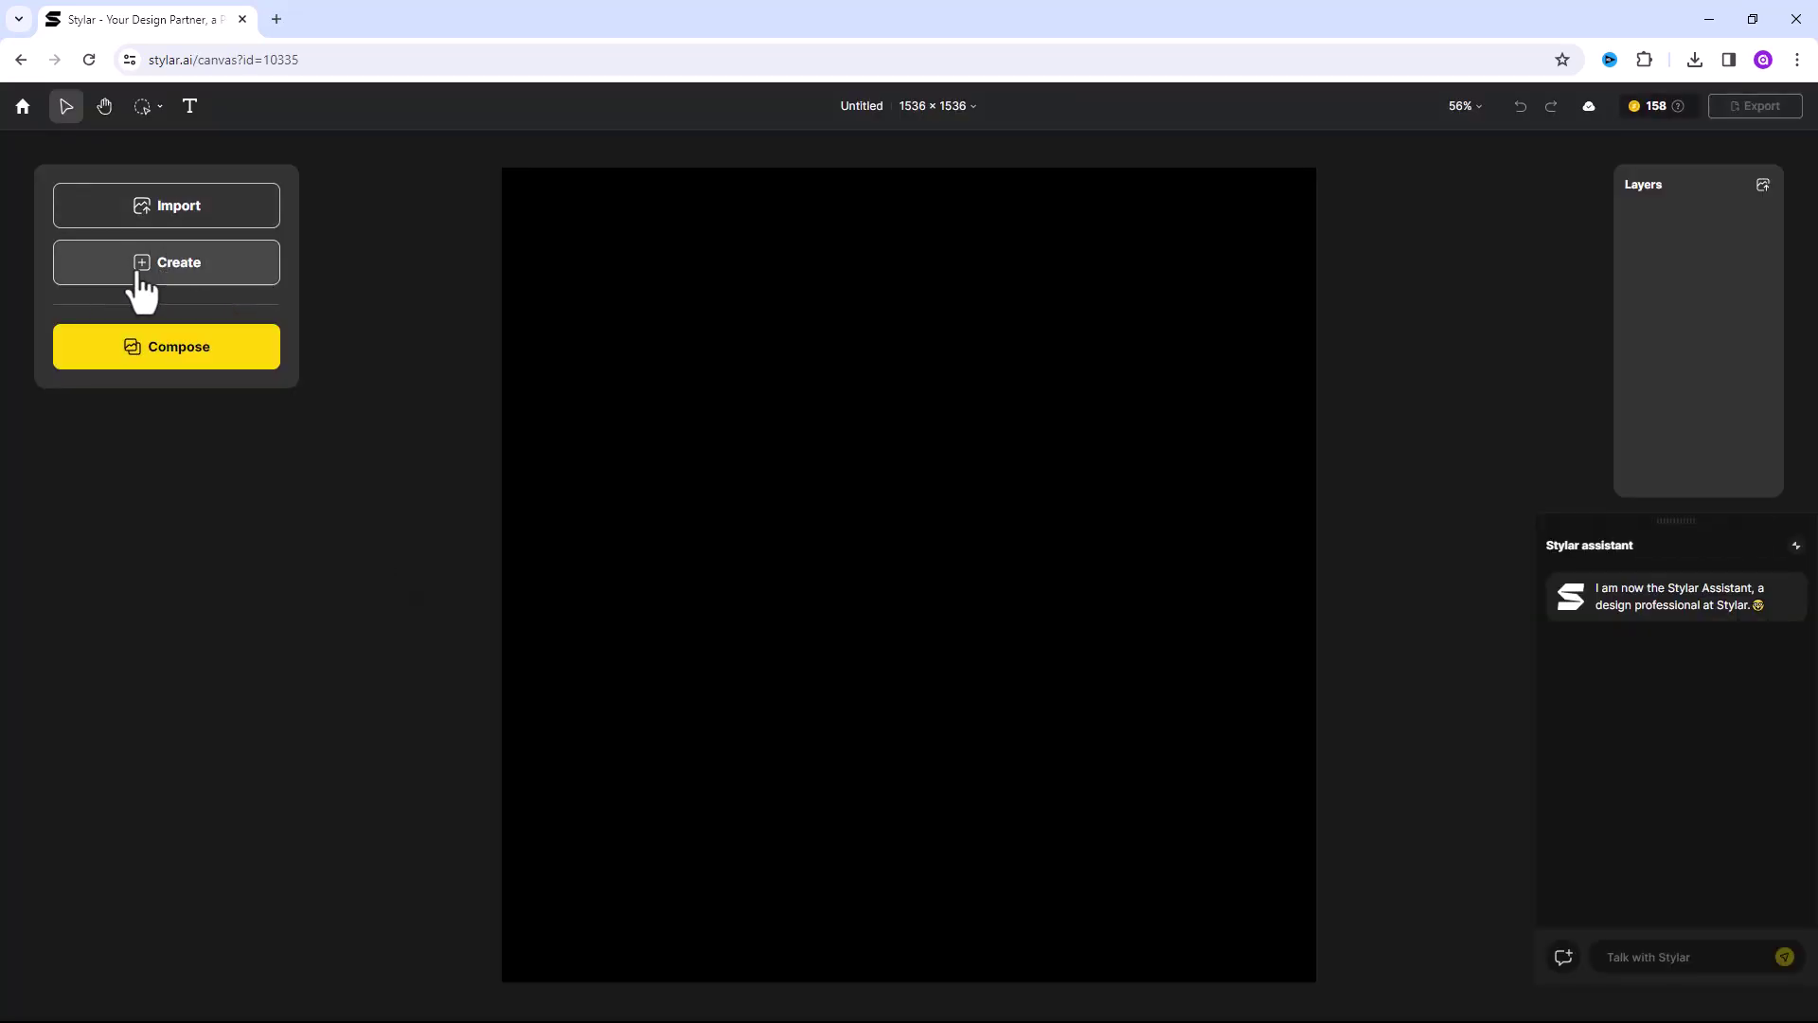
# In Create, keep the Realistic style and paste the prompt 'Harry Potter on rave party dancing with Emma Watson'.
pyautogui.click(171, 281)
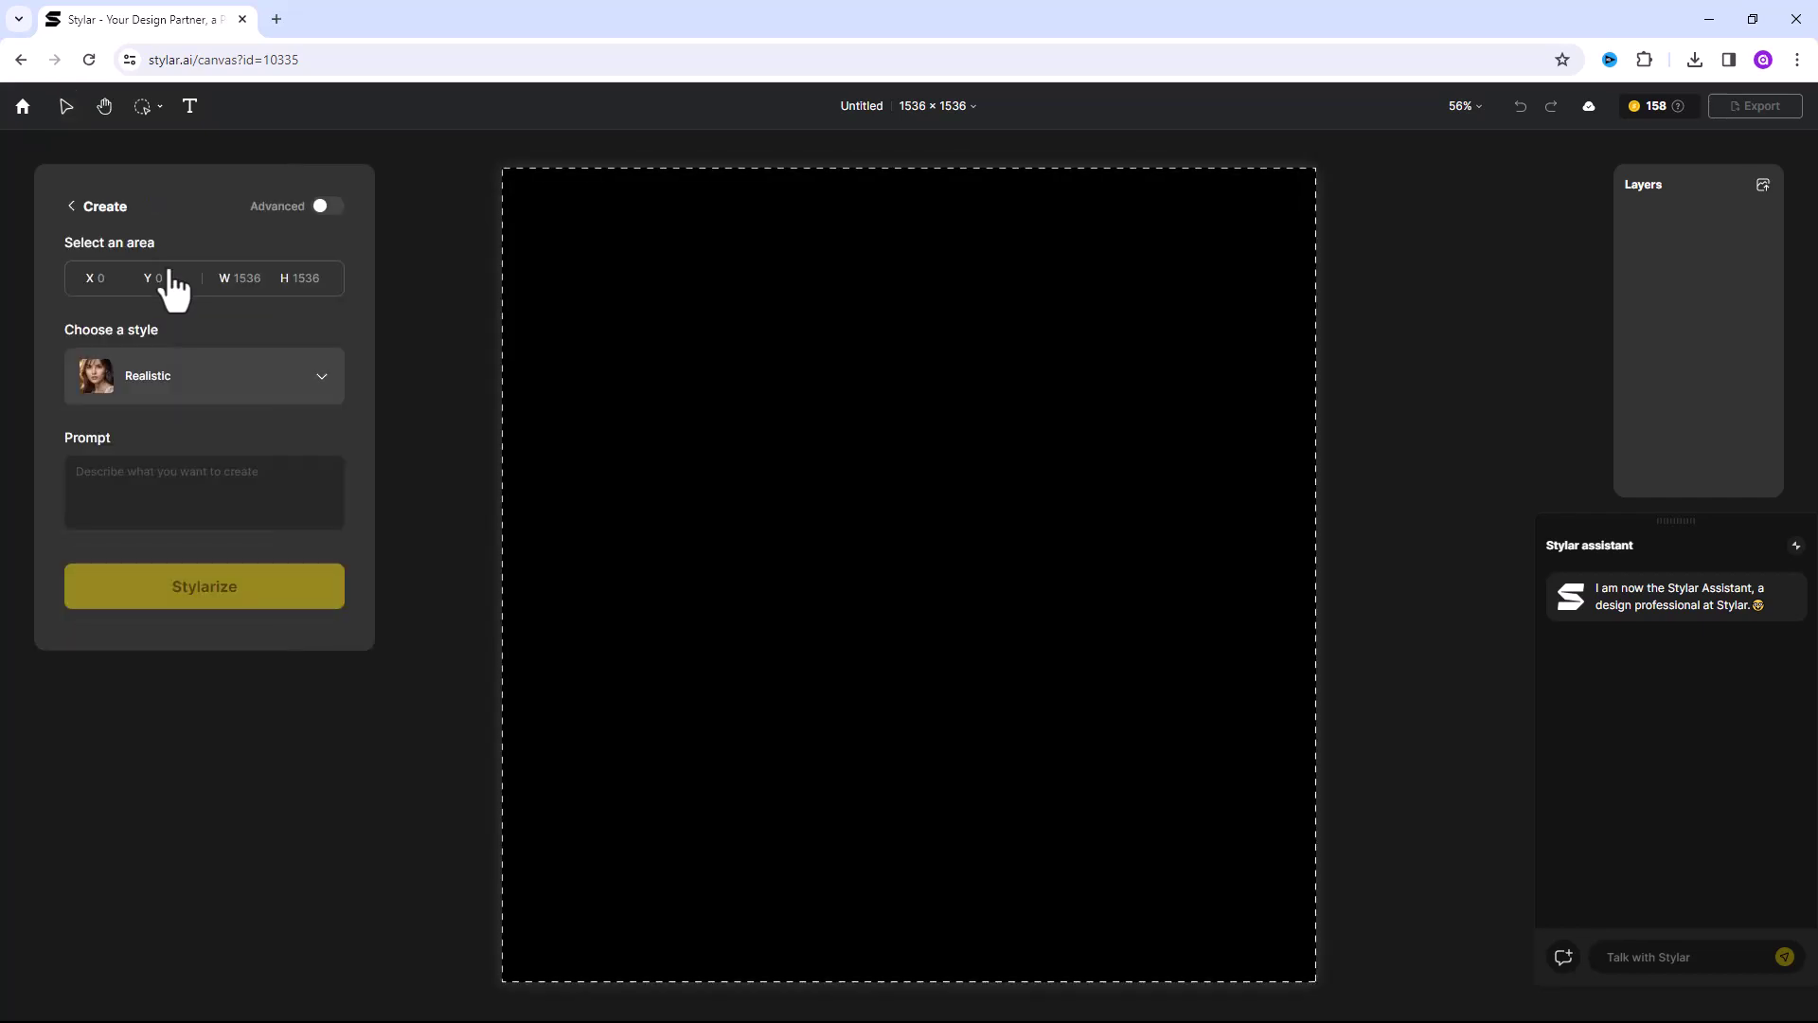
pyautogui.click(270, 385)
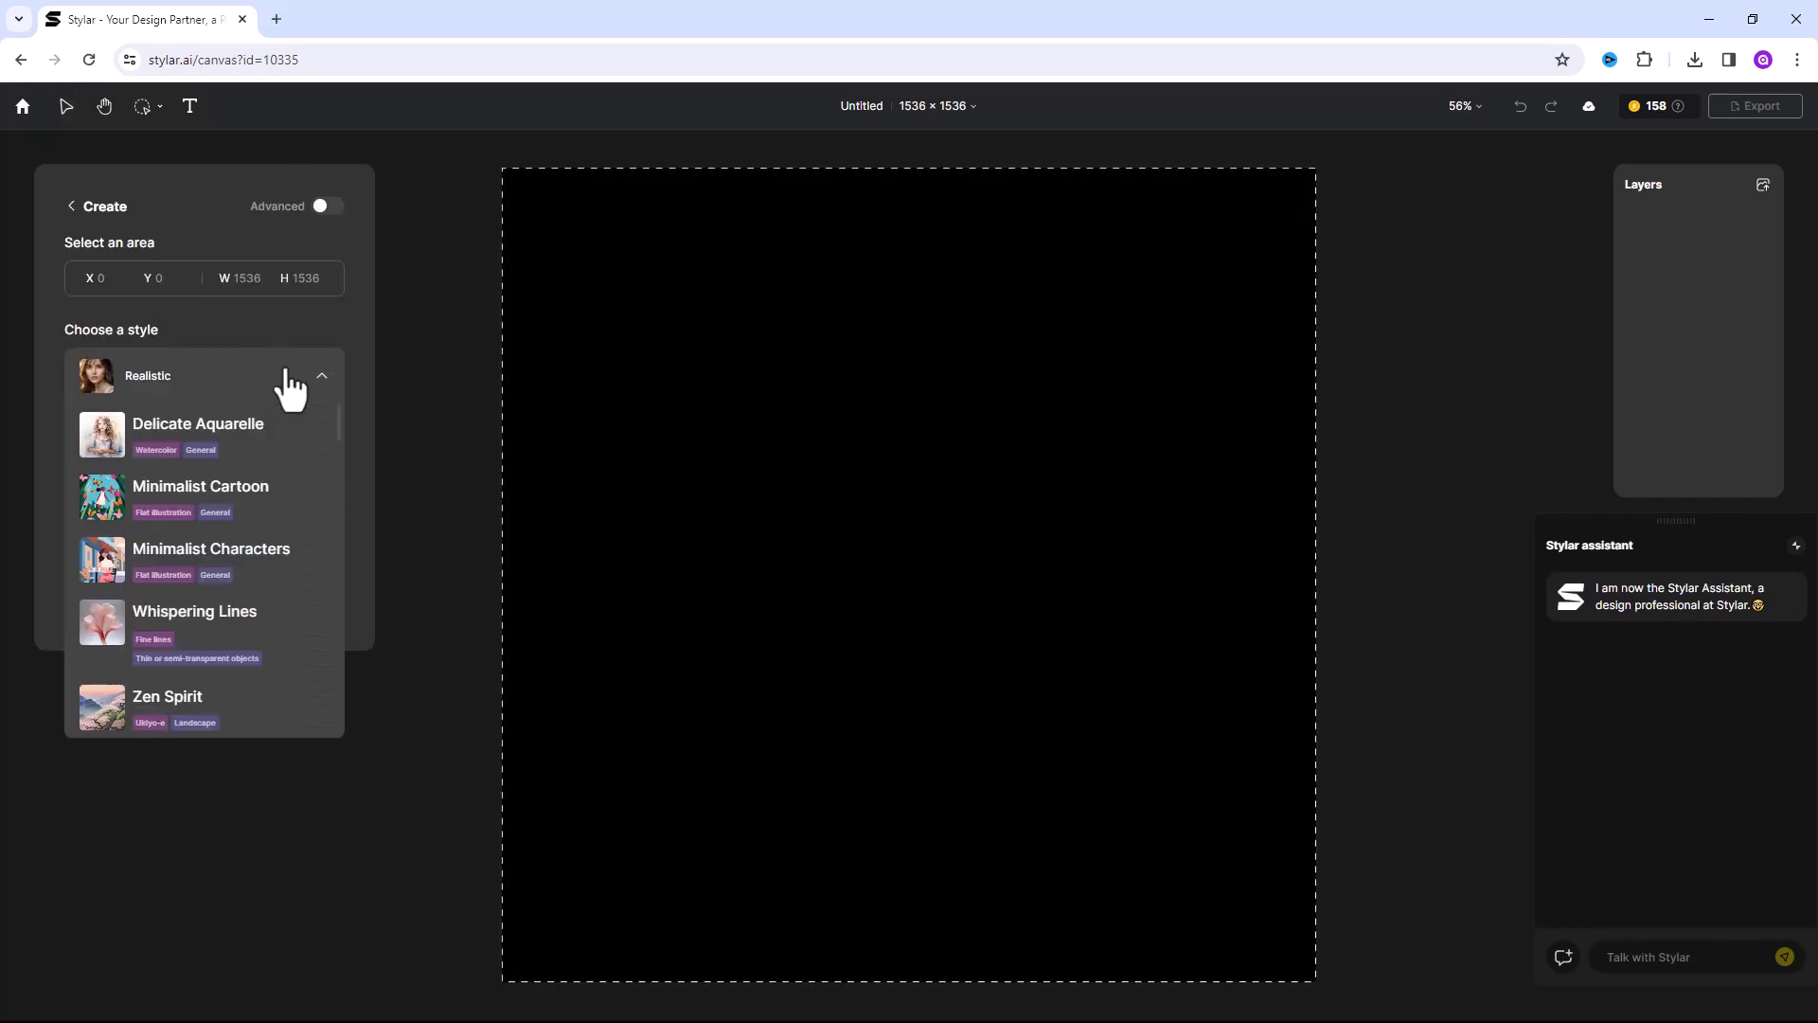
pyautogui.scroll(-3, 209, 655)
pyautogui.scroll(3, 207, 653)
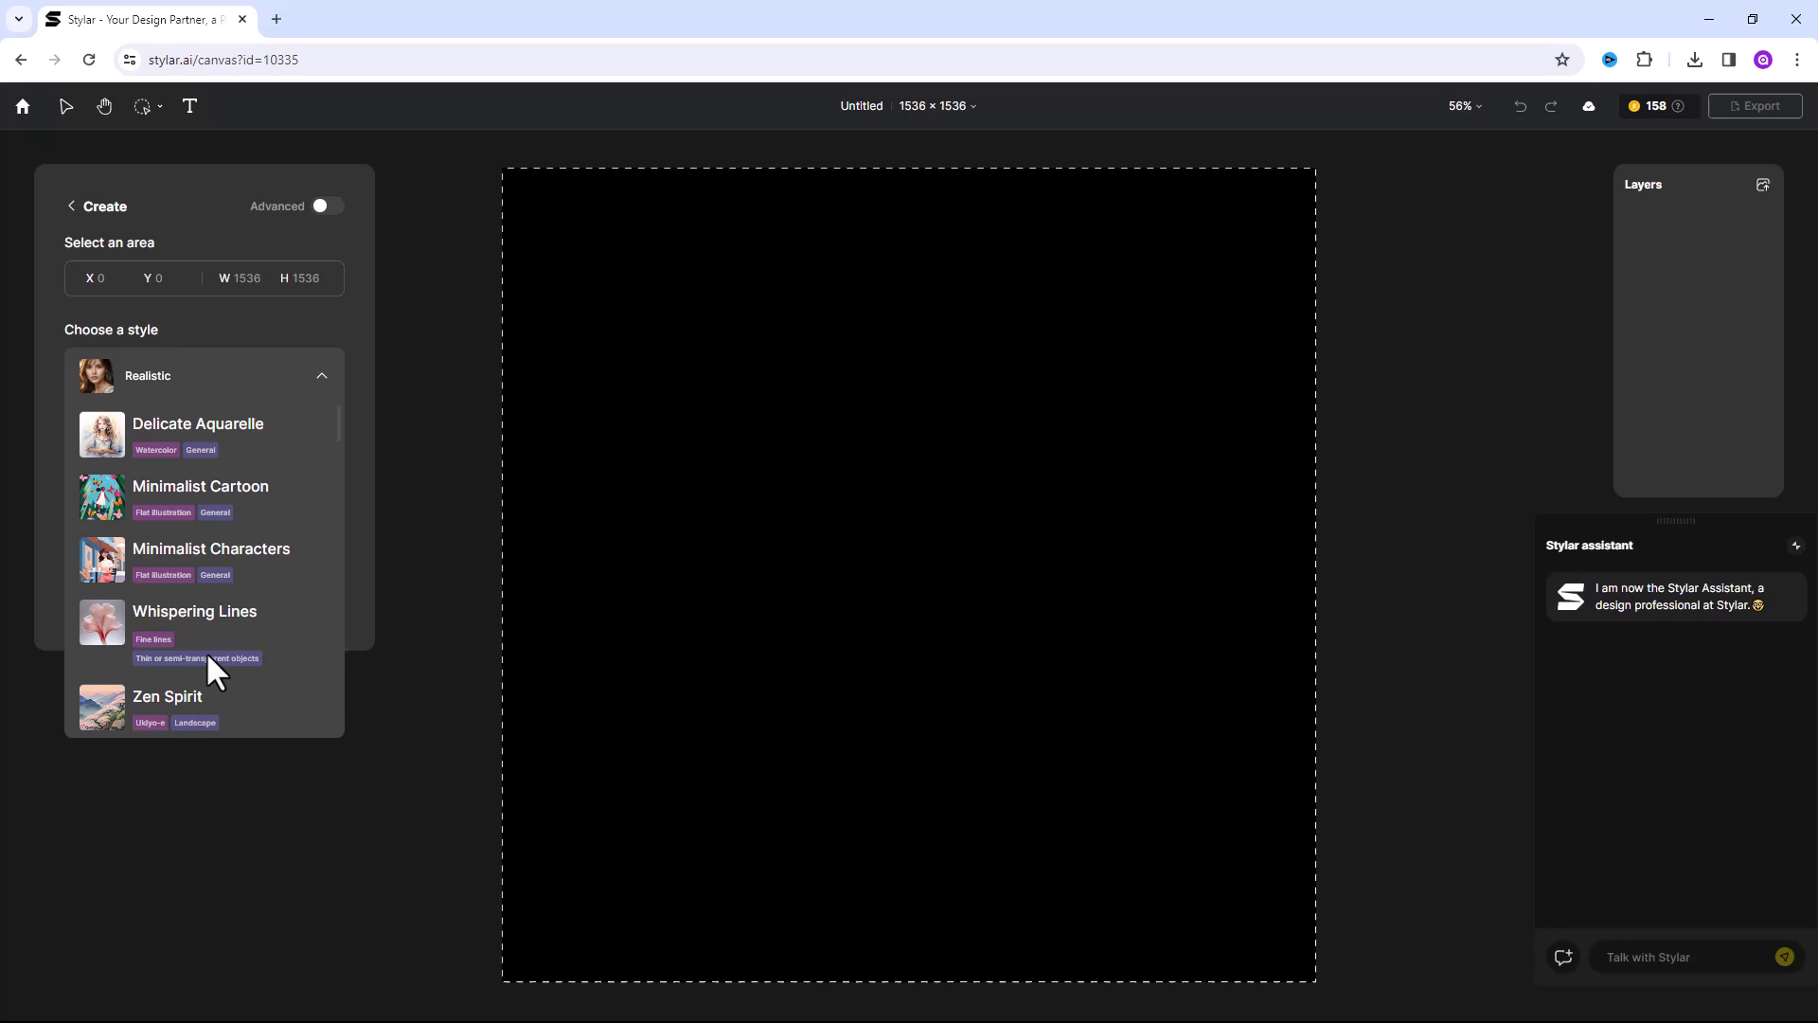
pyautogui.click(173, 382)
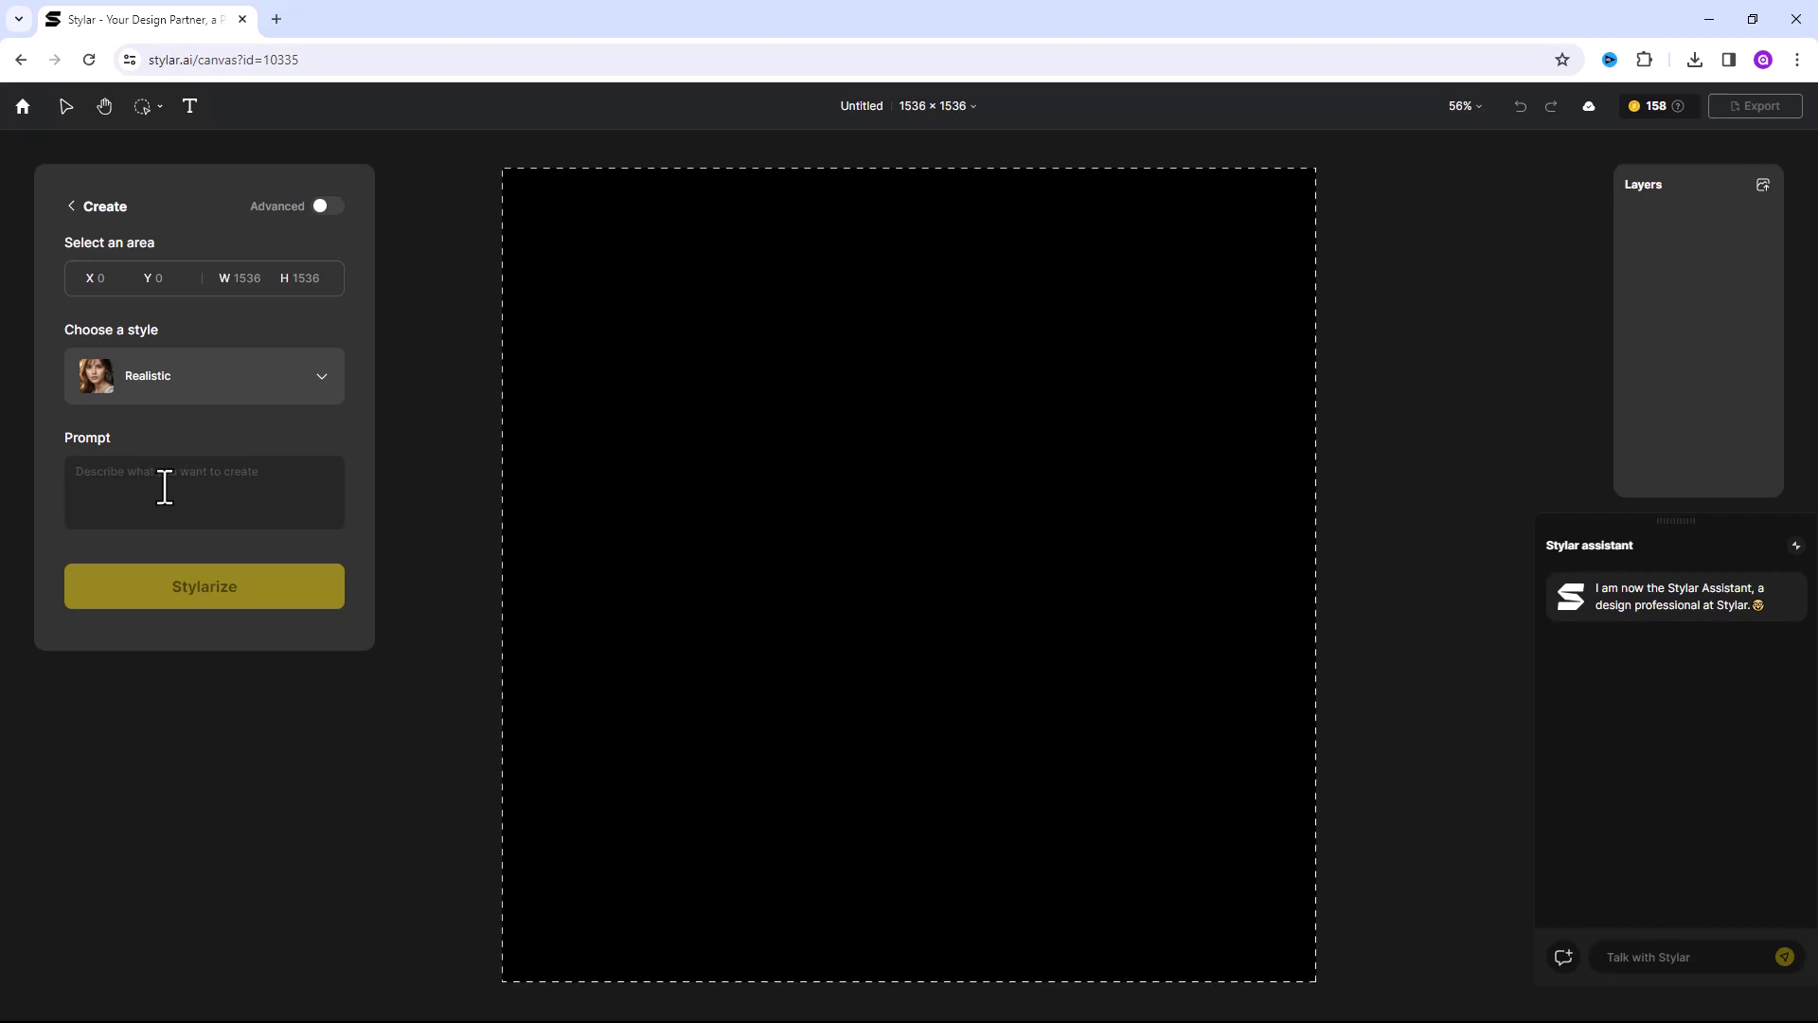
pyautogui.write('Harry Potter on rave party dancing with Emma Watson')
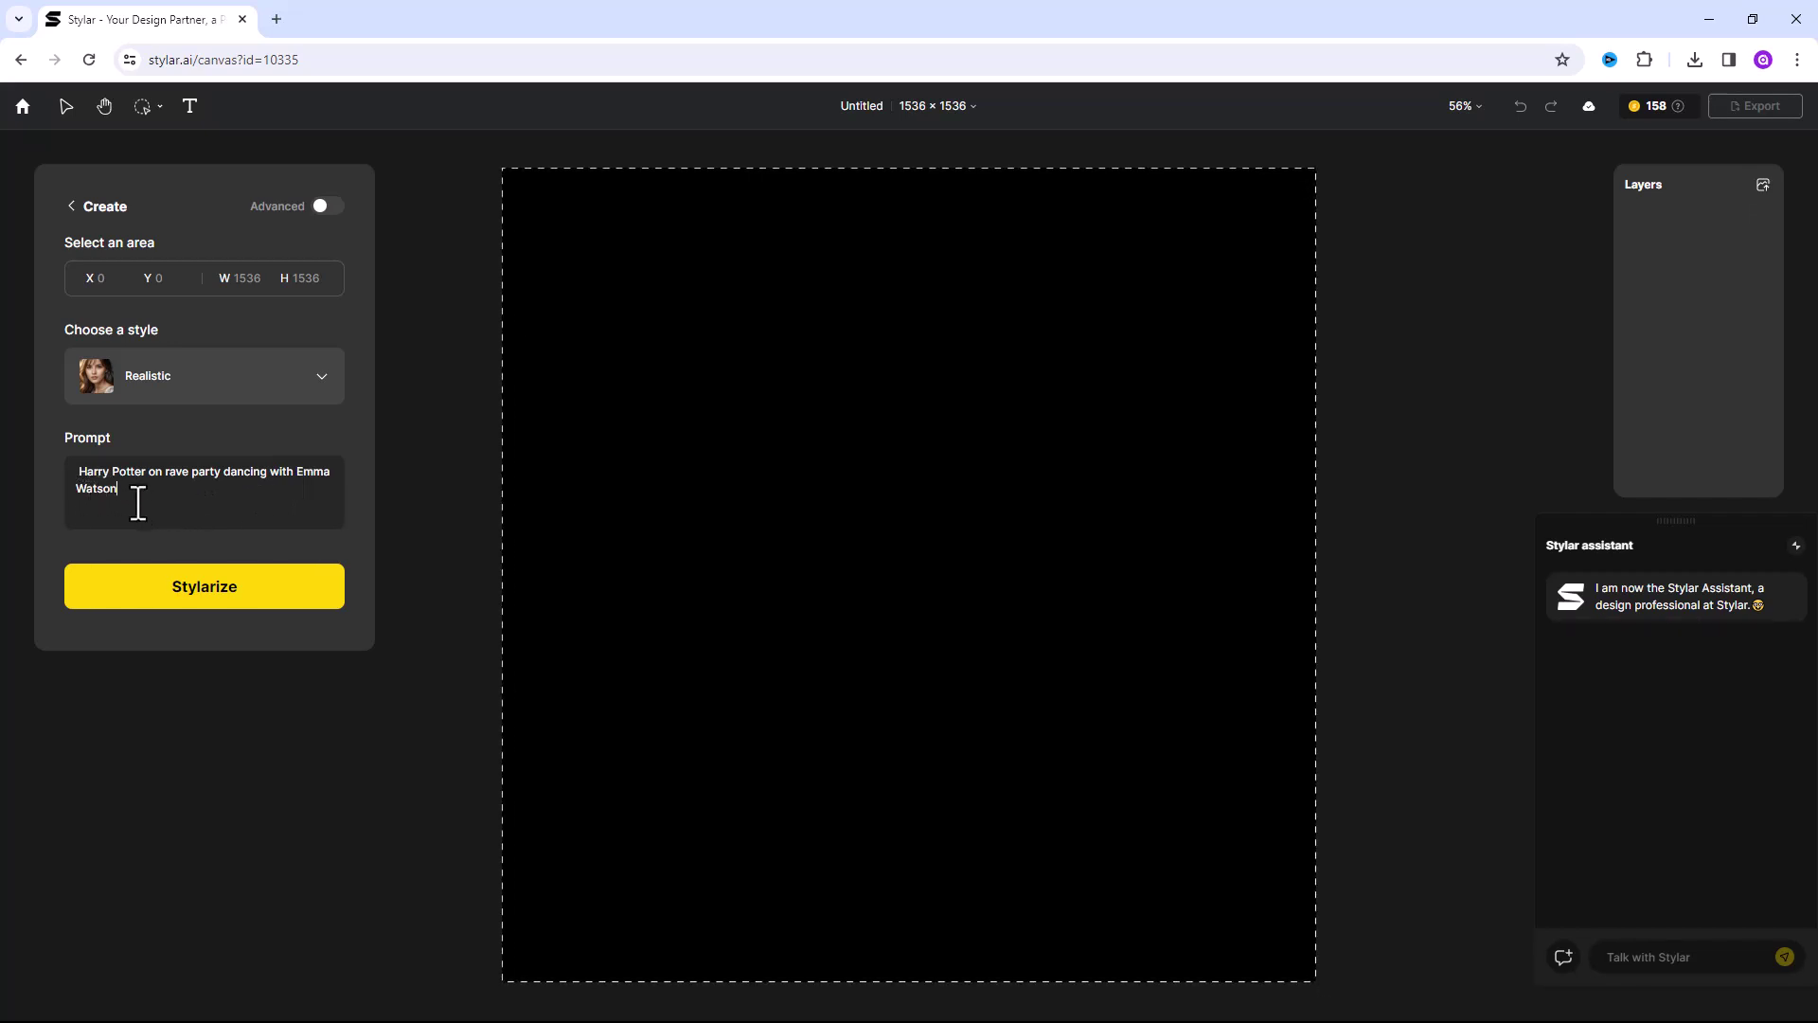
# Stylarize the dancing prompt and preview the four realistic rave-party results.
pyautogui.click(199, 606)
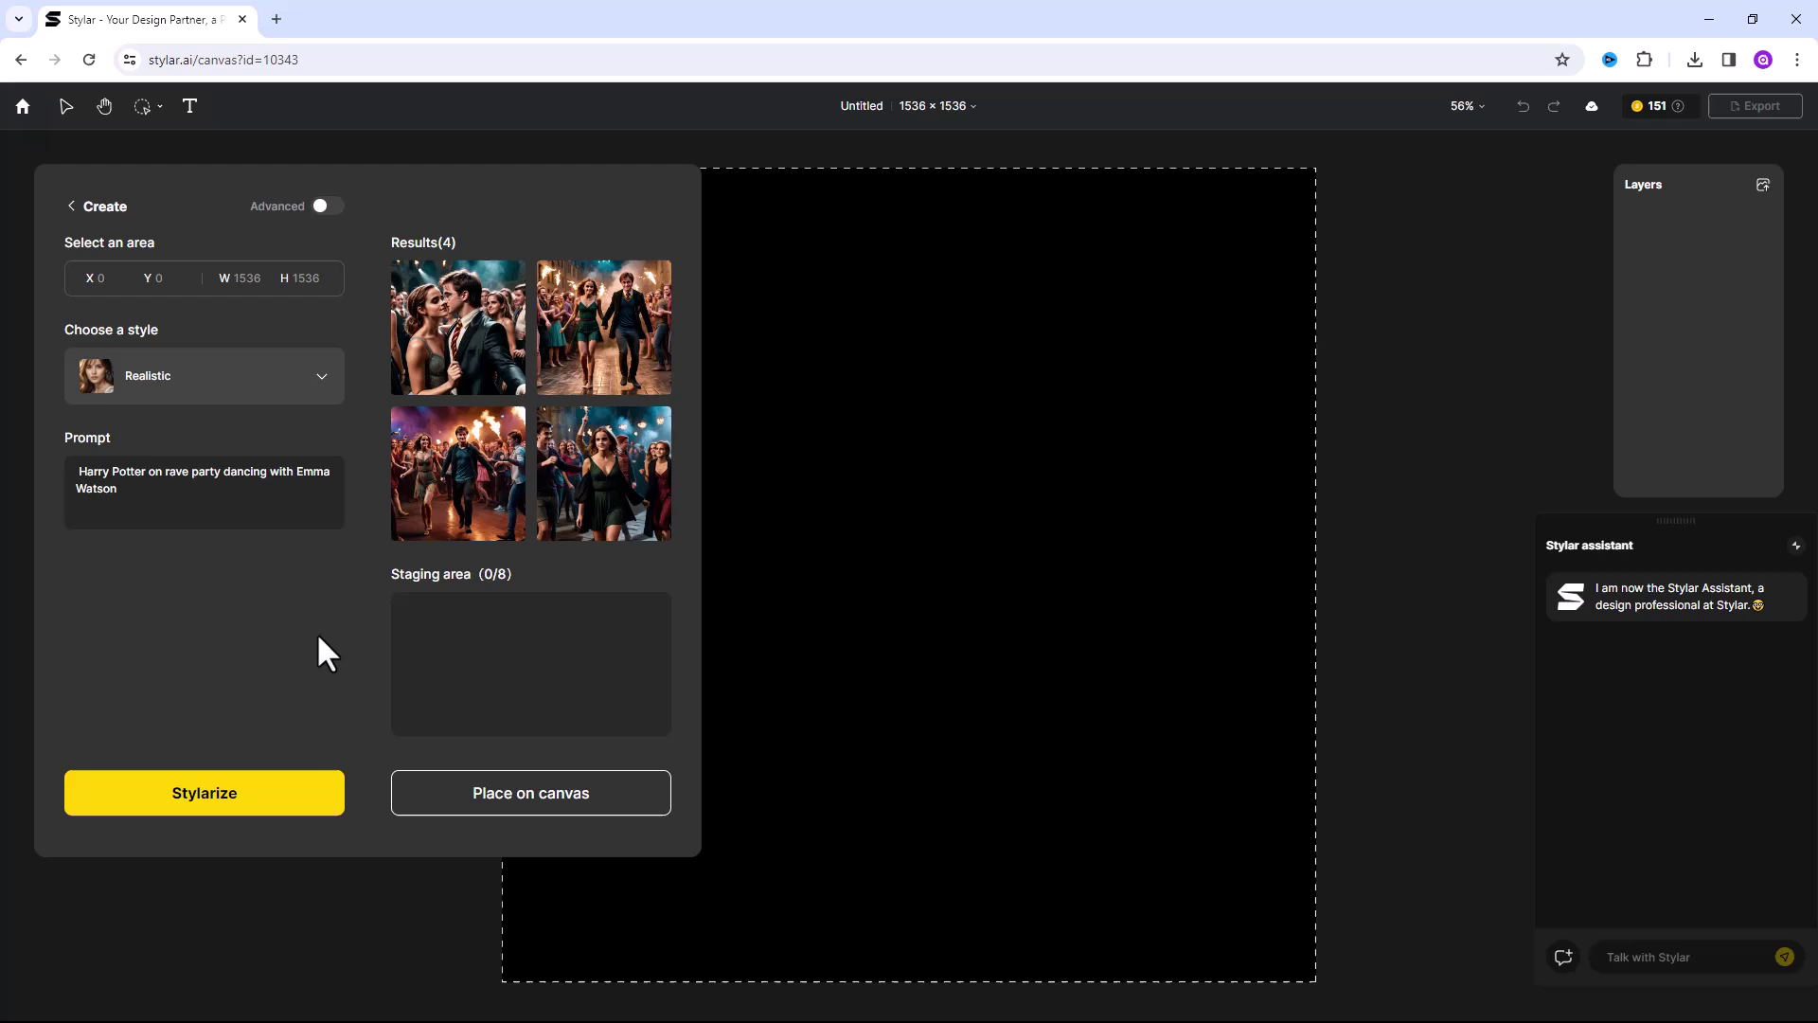
pyautogui.moveTo(448, 360)
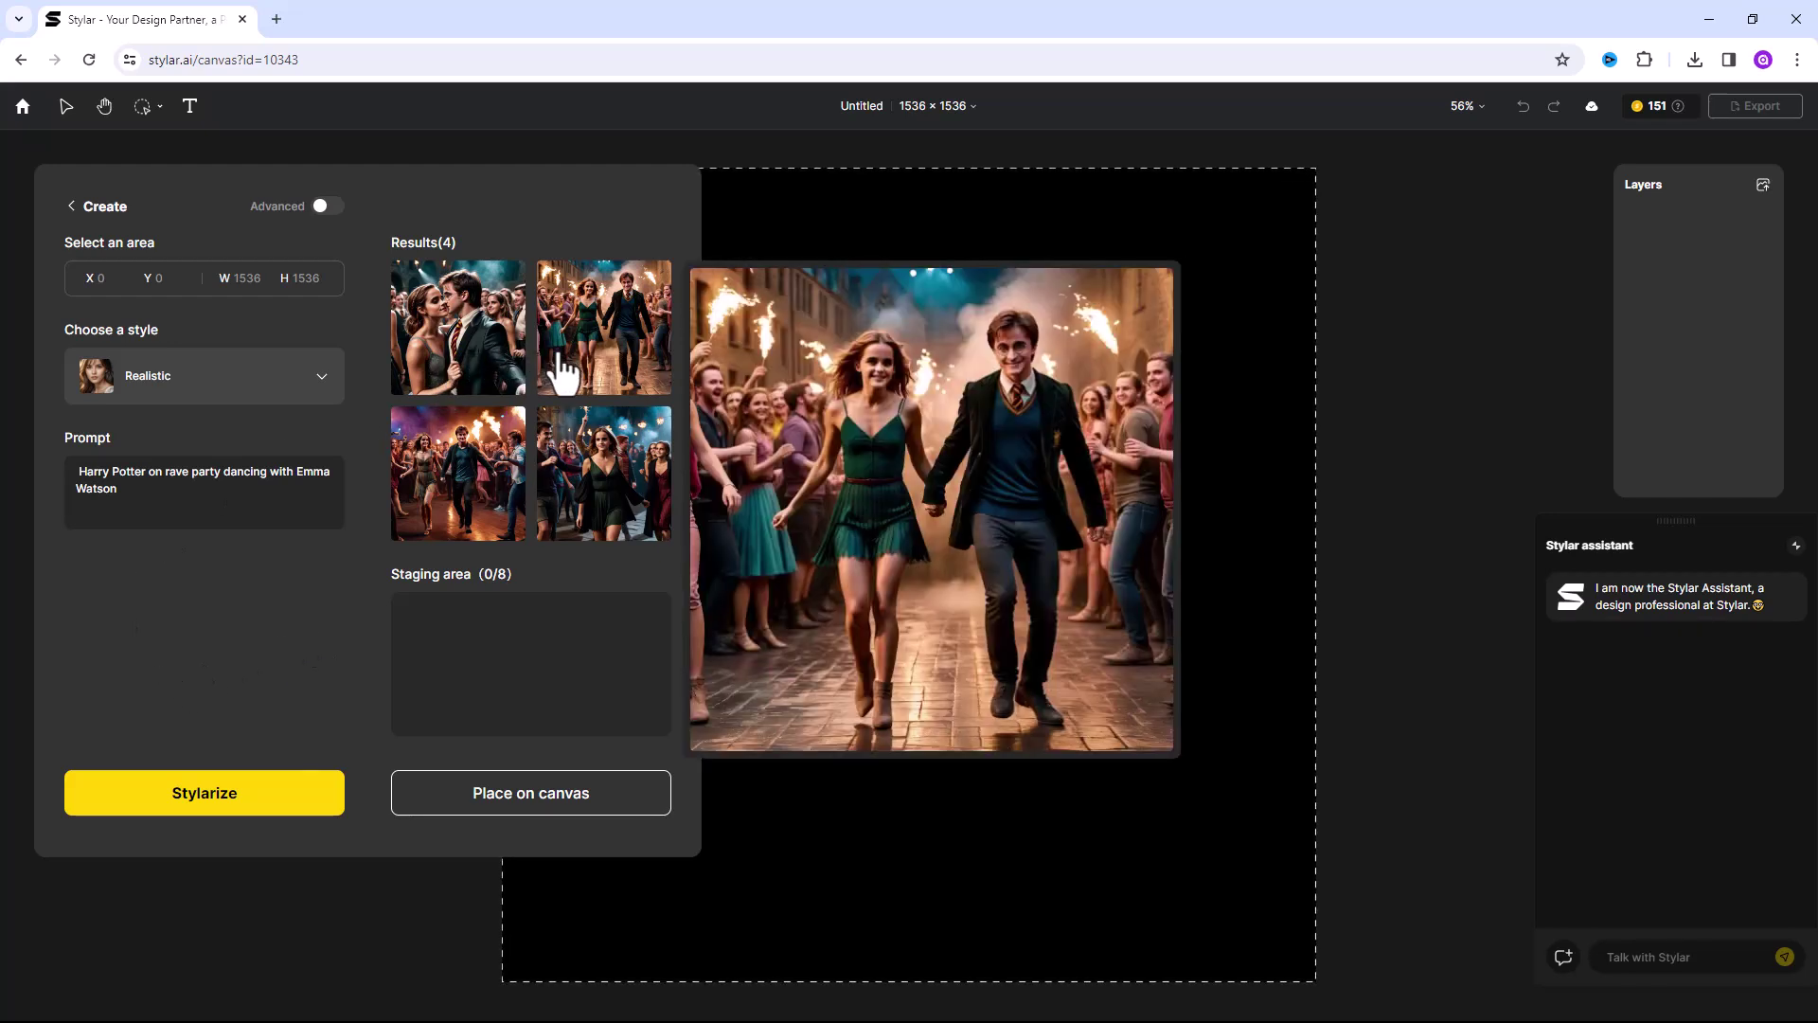
pyautogui.moveTo(566, 465)
pyautogui.moveTo(443, 473)
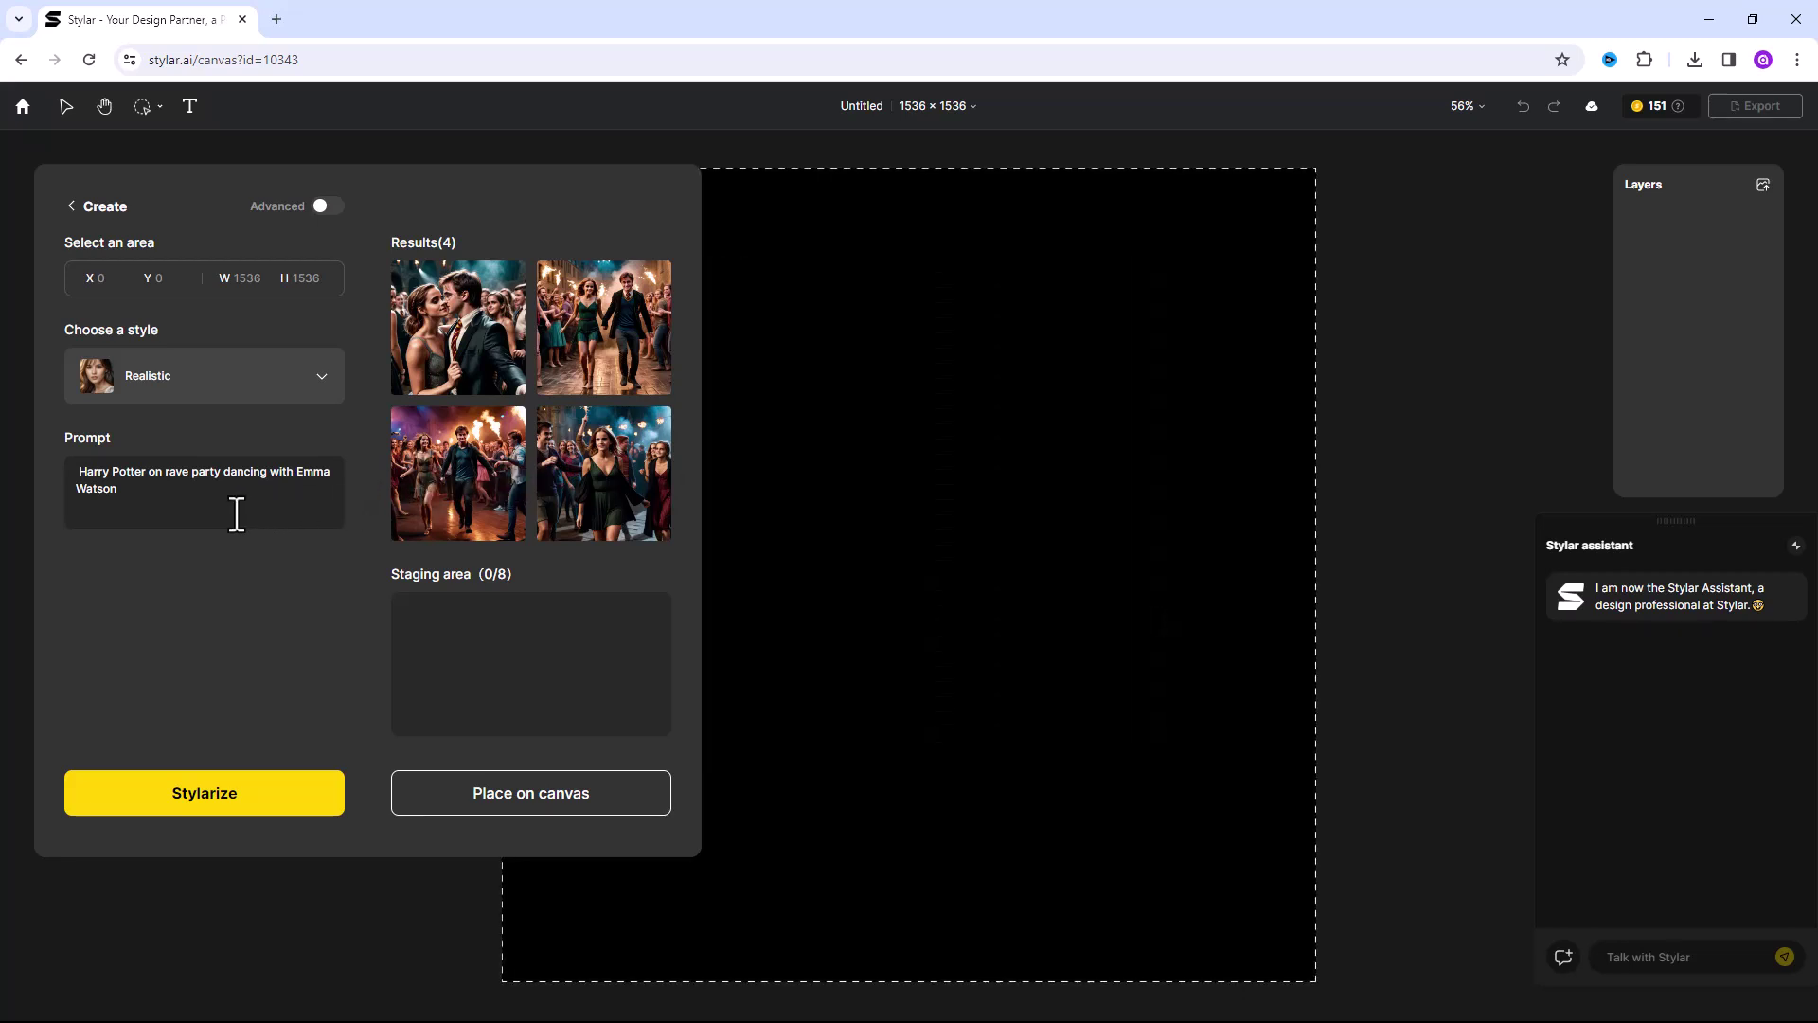
# Replace 'dancing with Emma Watson' in the prompt with 'sleeping with open mouth'.
pyautogui.click(199, 509)
pyautogui.moveTo(264, 493); pyautogui.dragTo(224, 472)
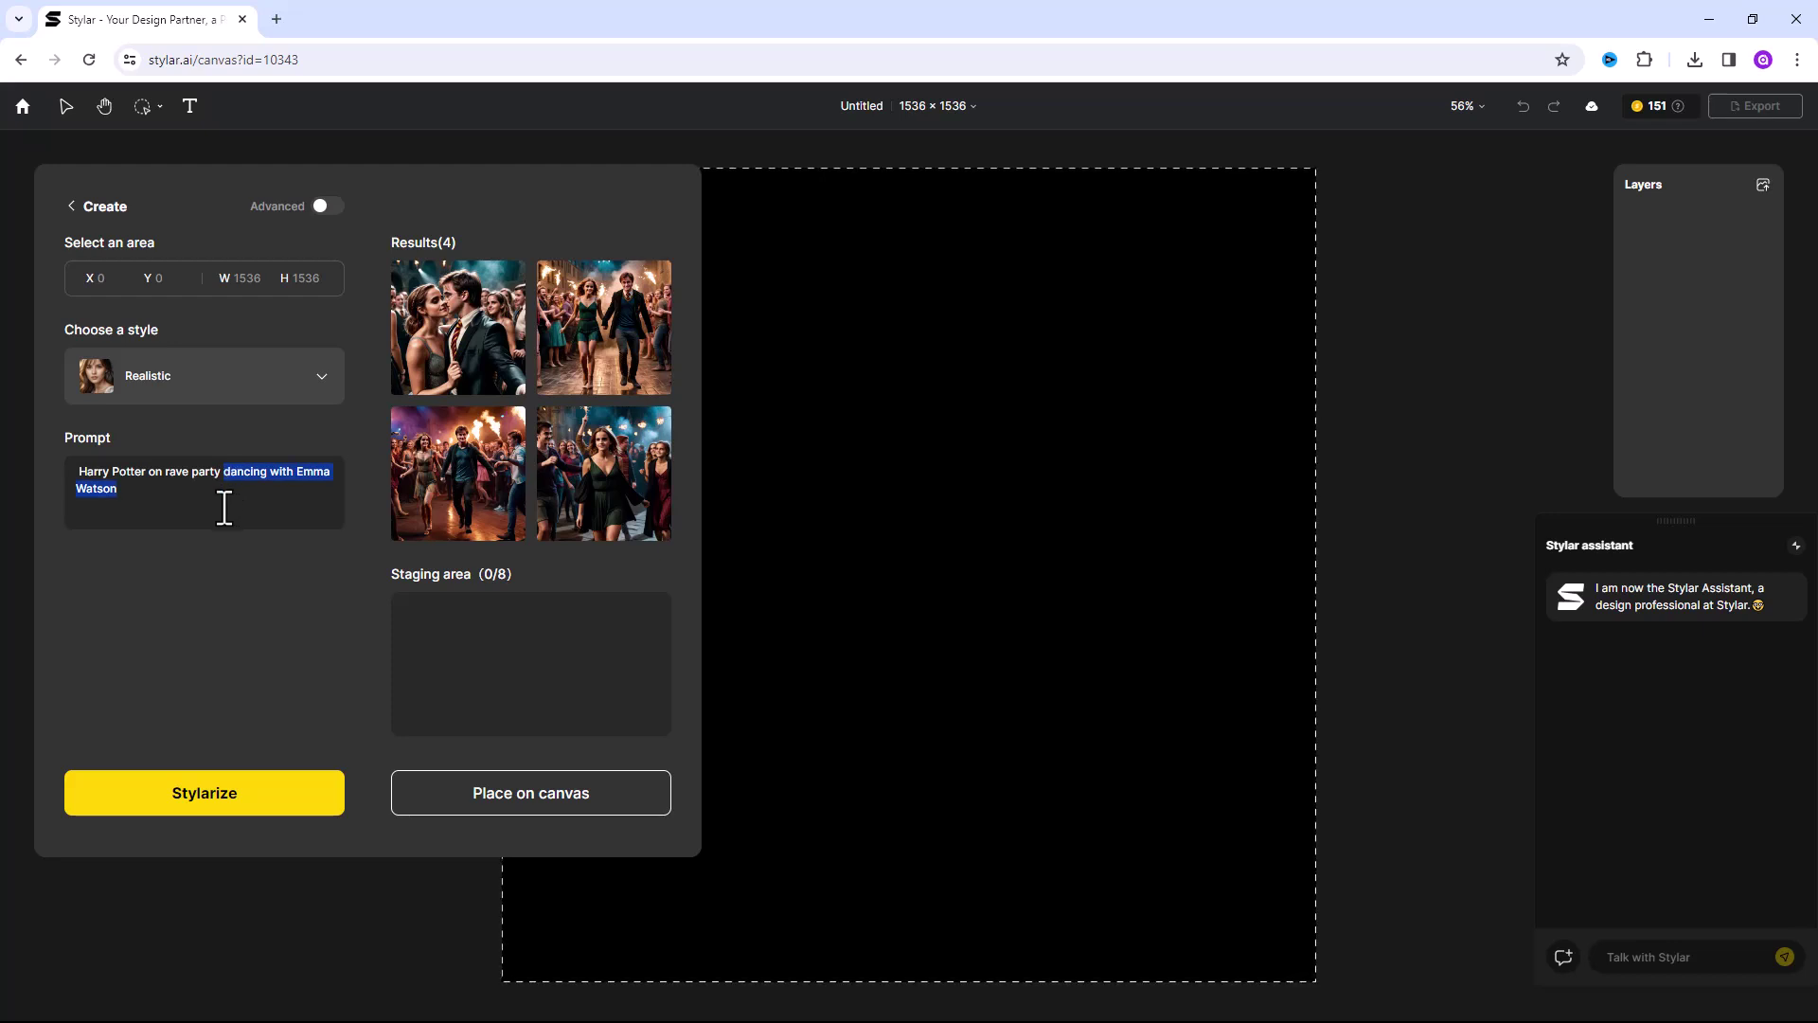
pyautogui.write('s')
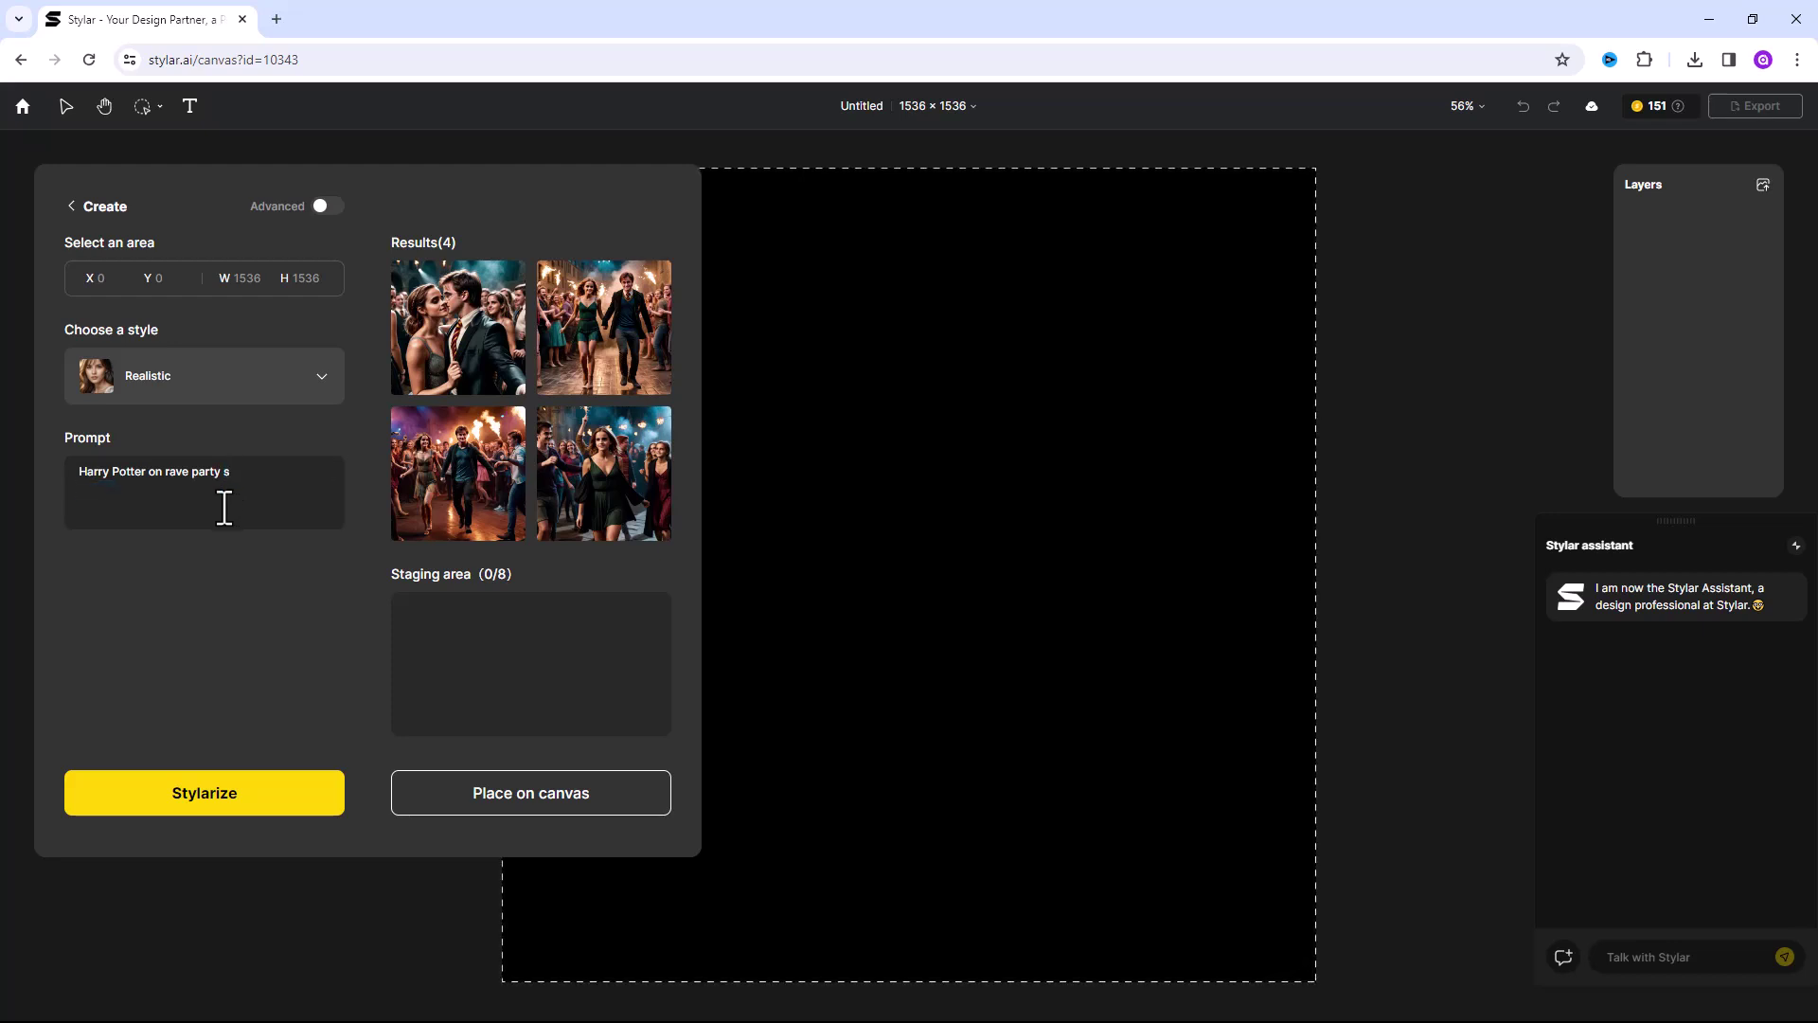
pyautogui.write('leeping with op')
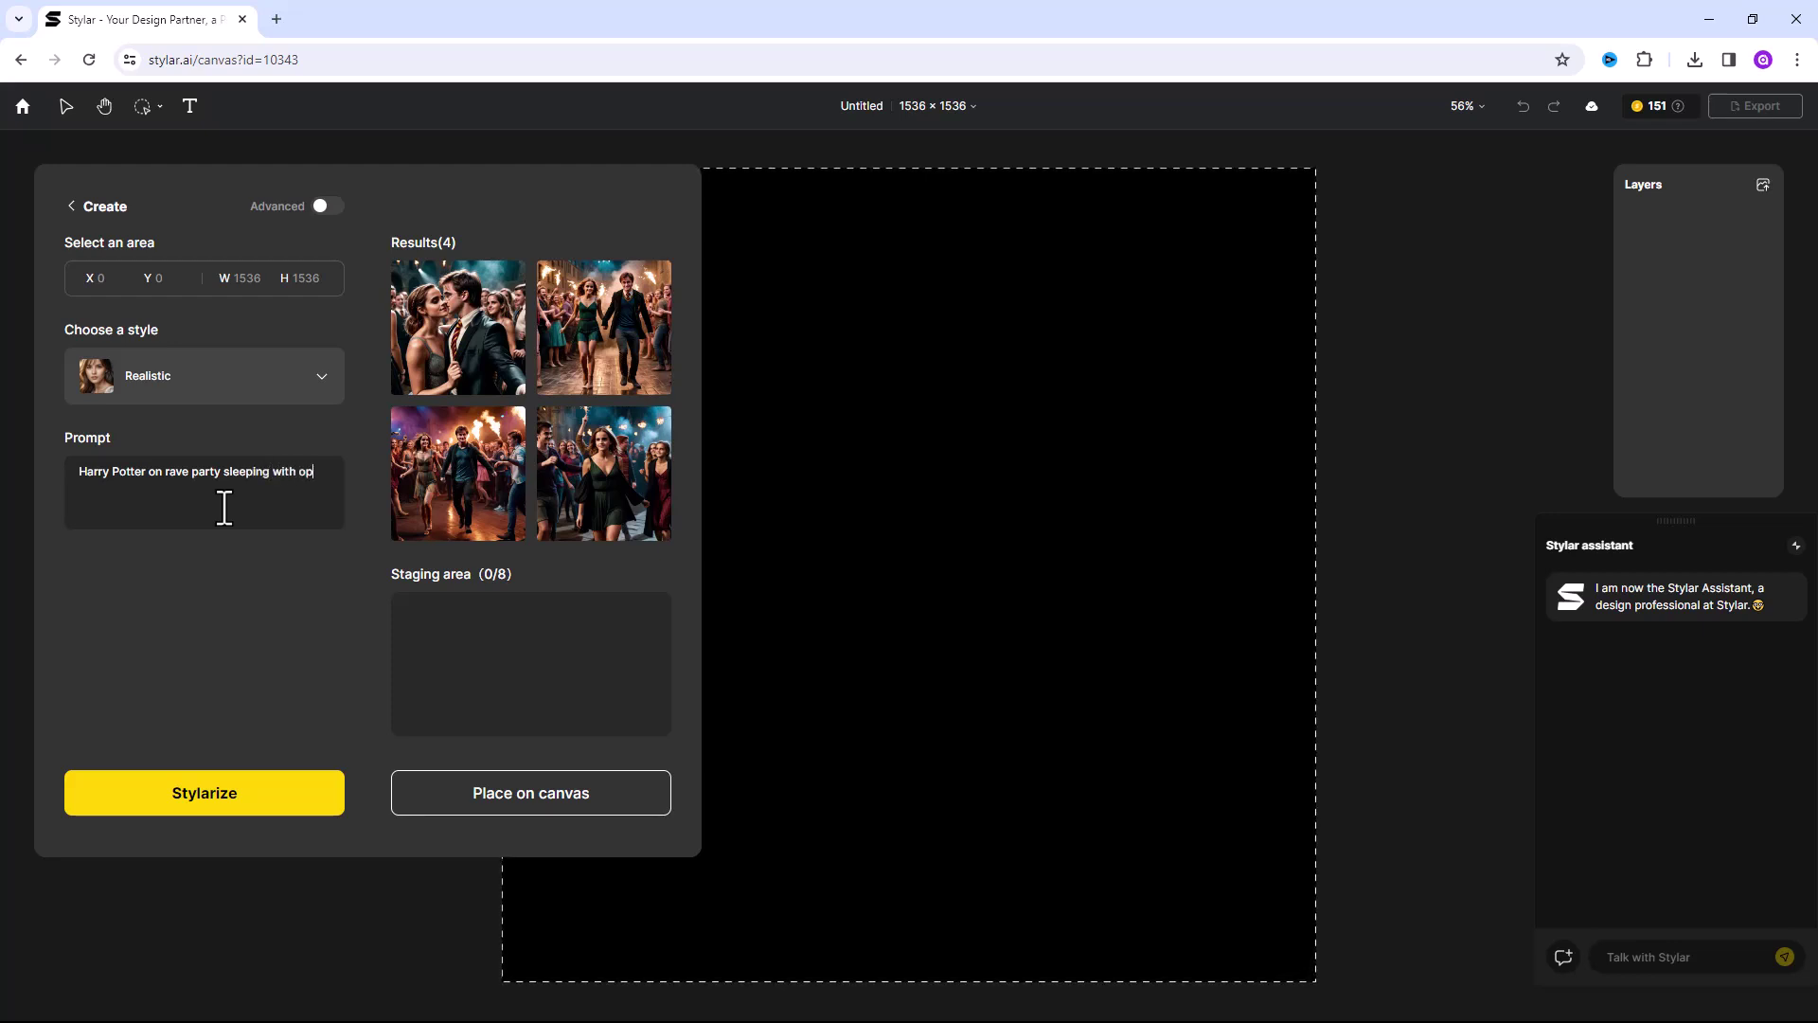
pyautogui.write('en mouth')
# Generate four images of Harry Potter sleeping with open mouth and preview them.
pyautogui.click(220, 781)
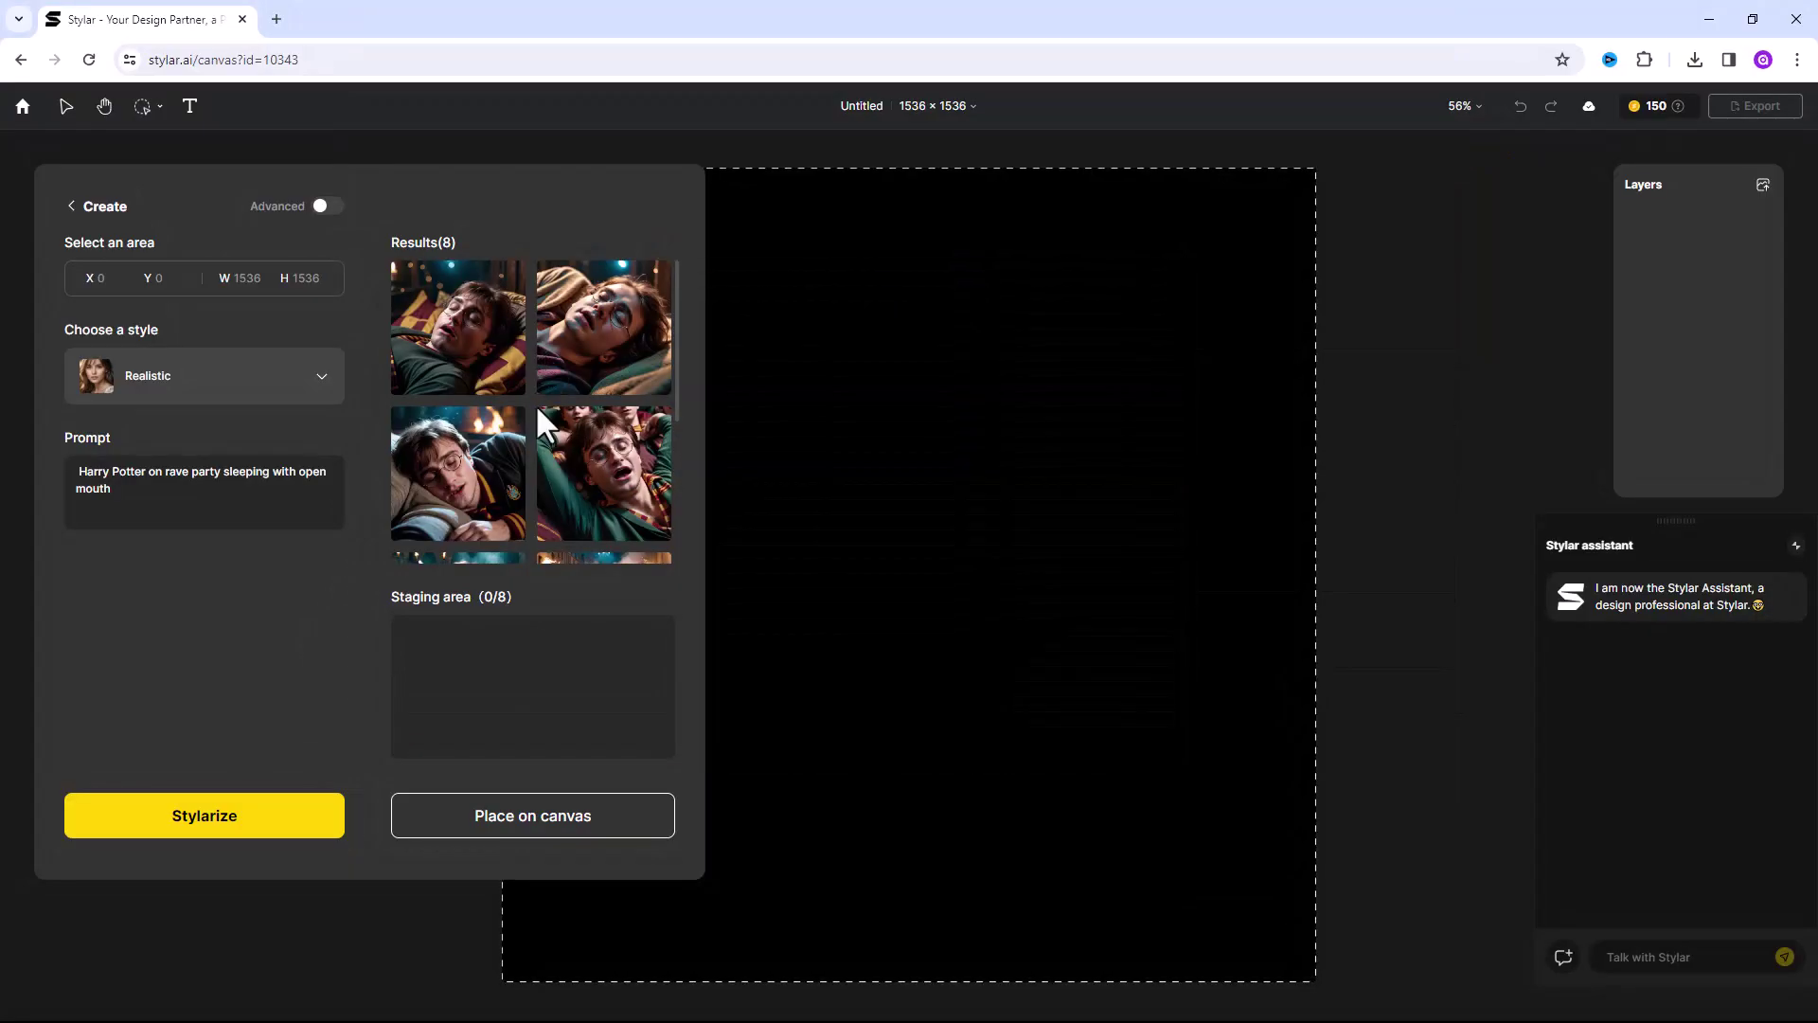
pyautogui.moveTo(524, 498)
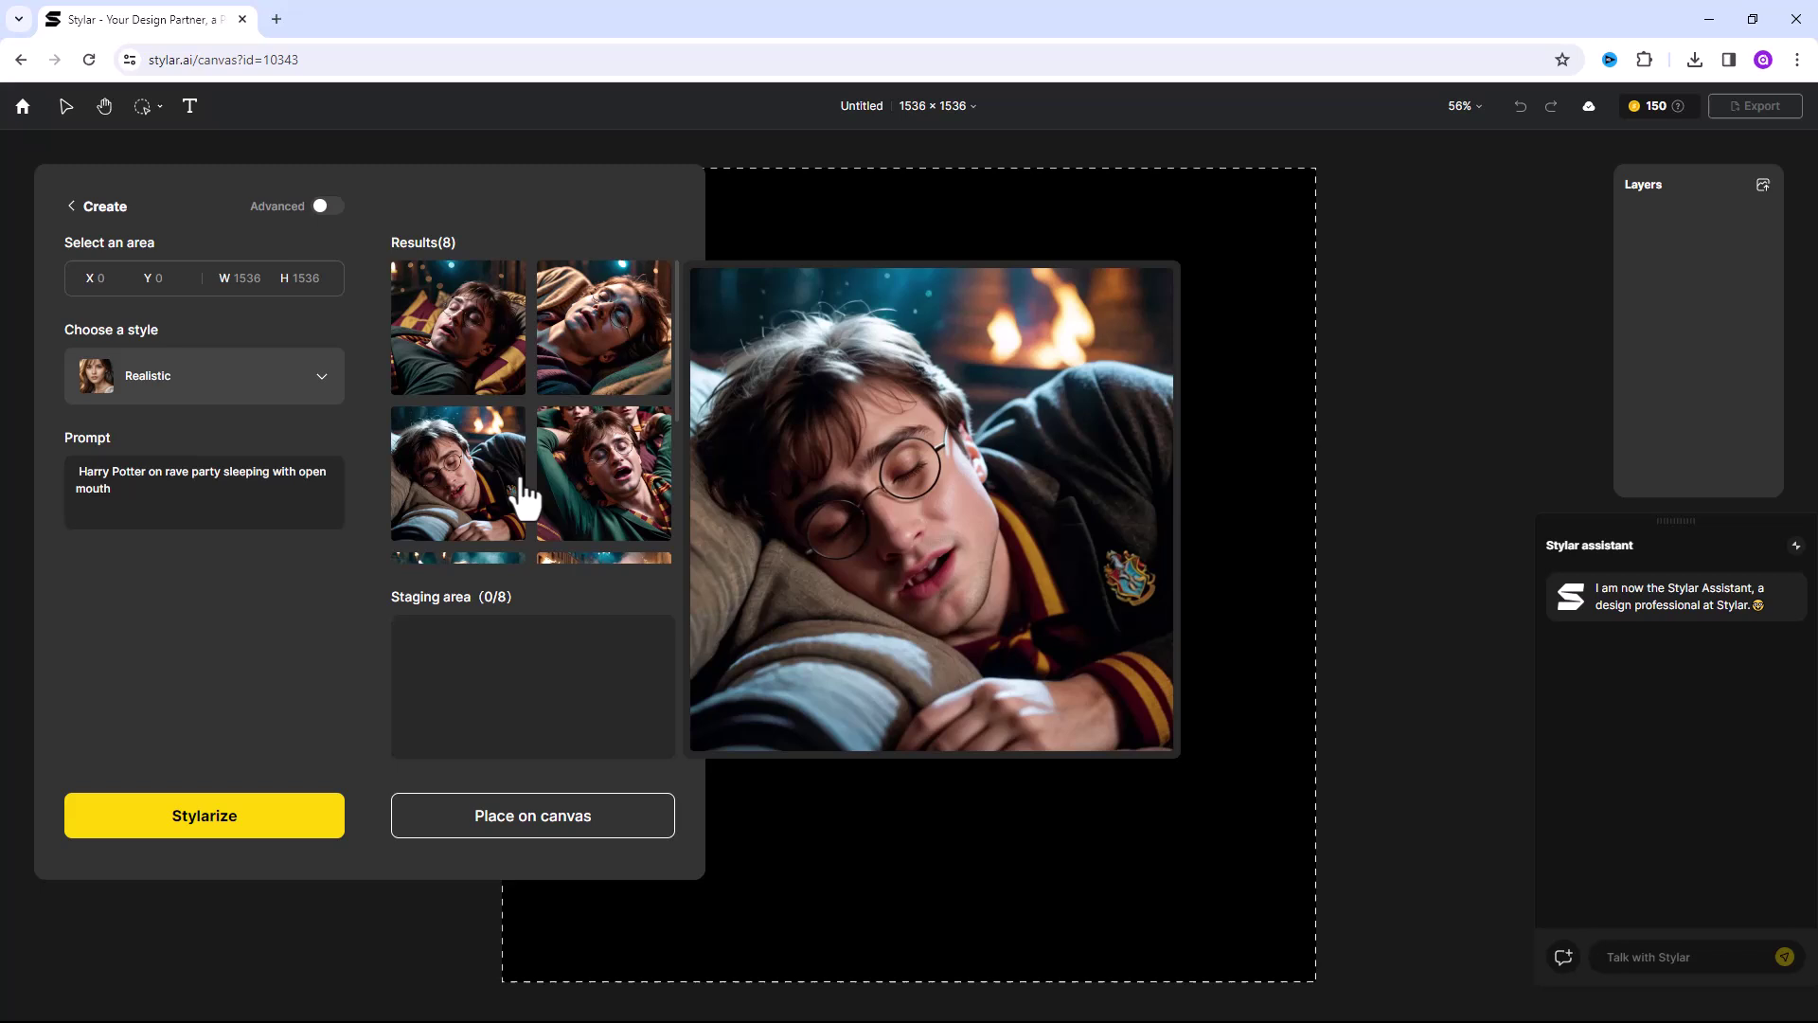
pyautogui.moveTo(507, 374)
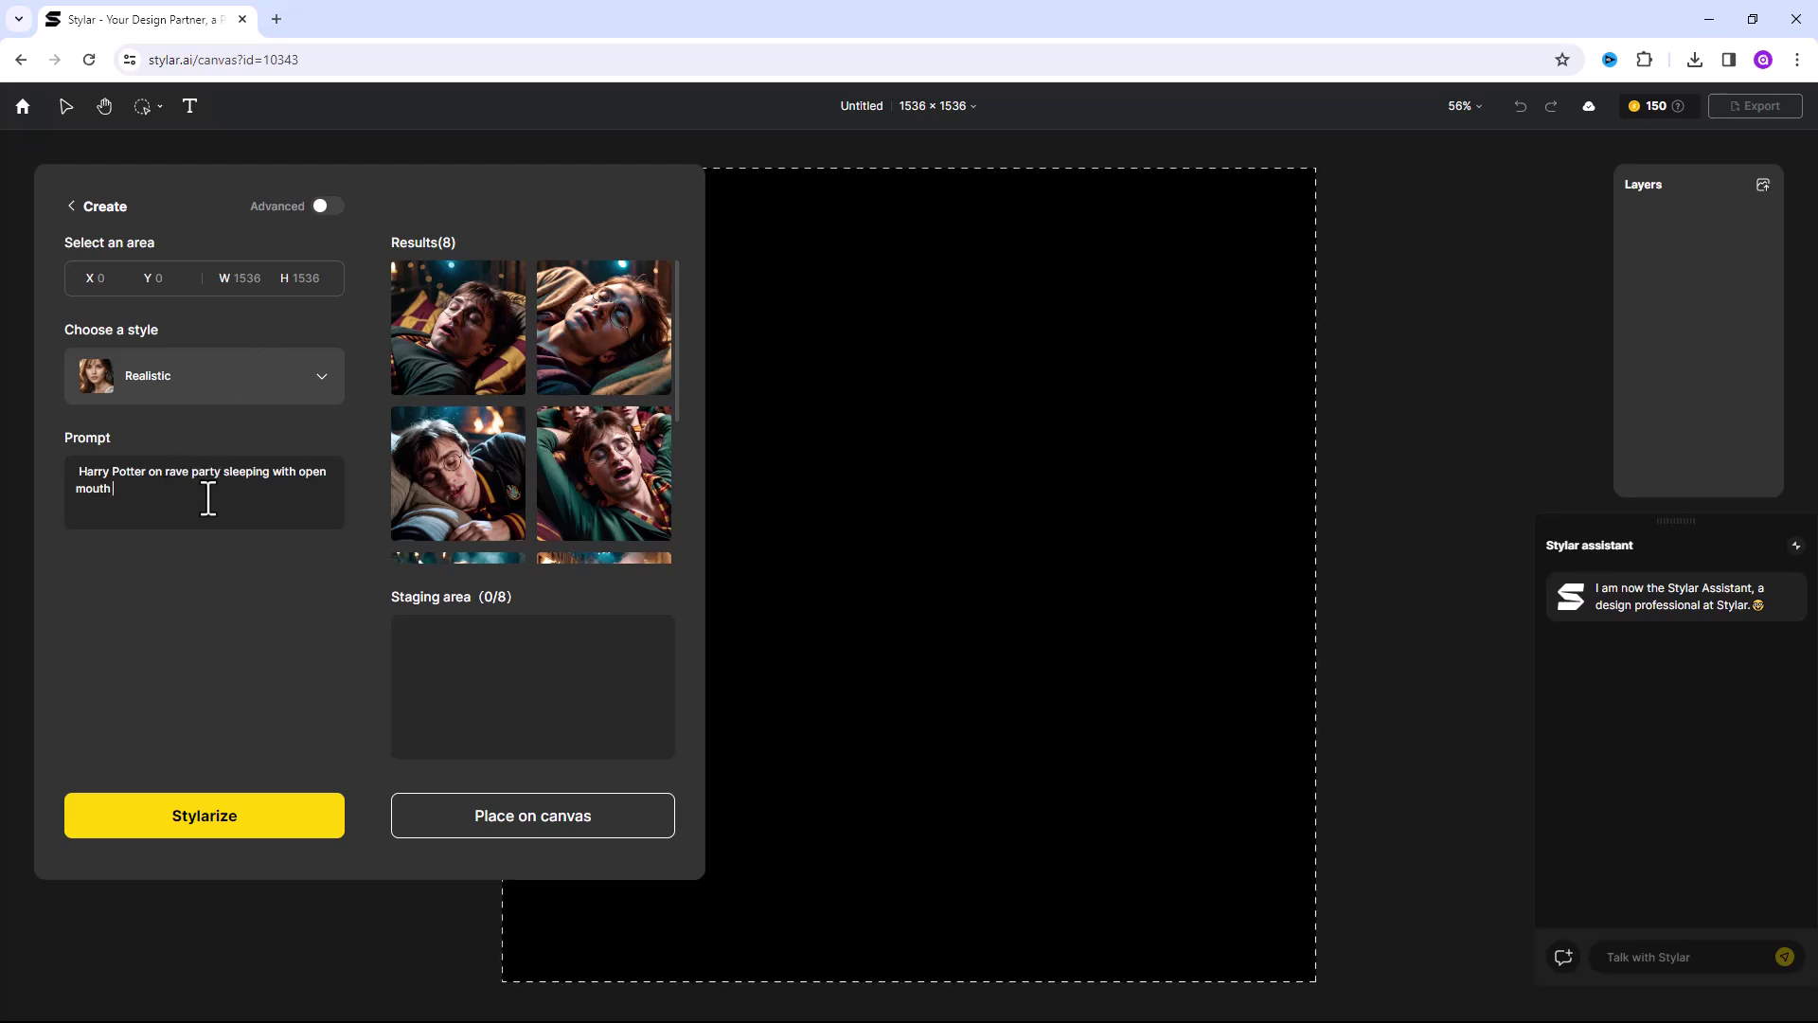
# Replace 'sleeping with open mouth' in the prompt with 'drinking water with girls'.
pyautogui.moveTo(268, 487); pyautogui.dragTo(234, 480)
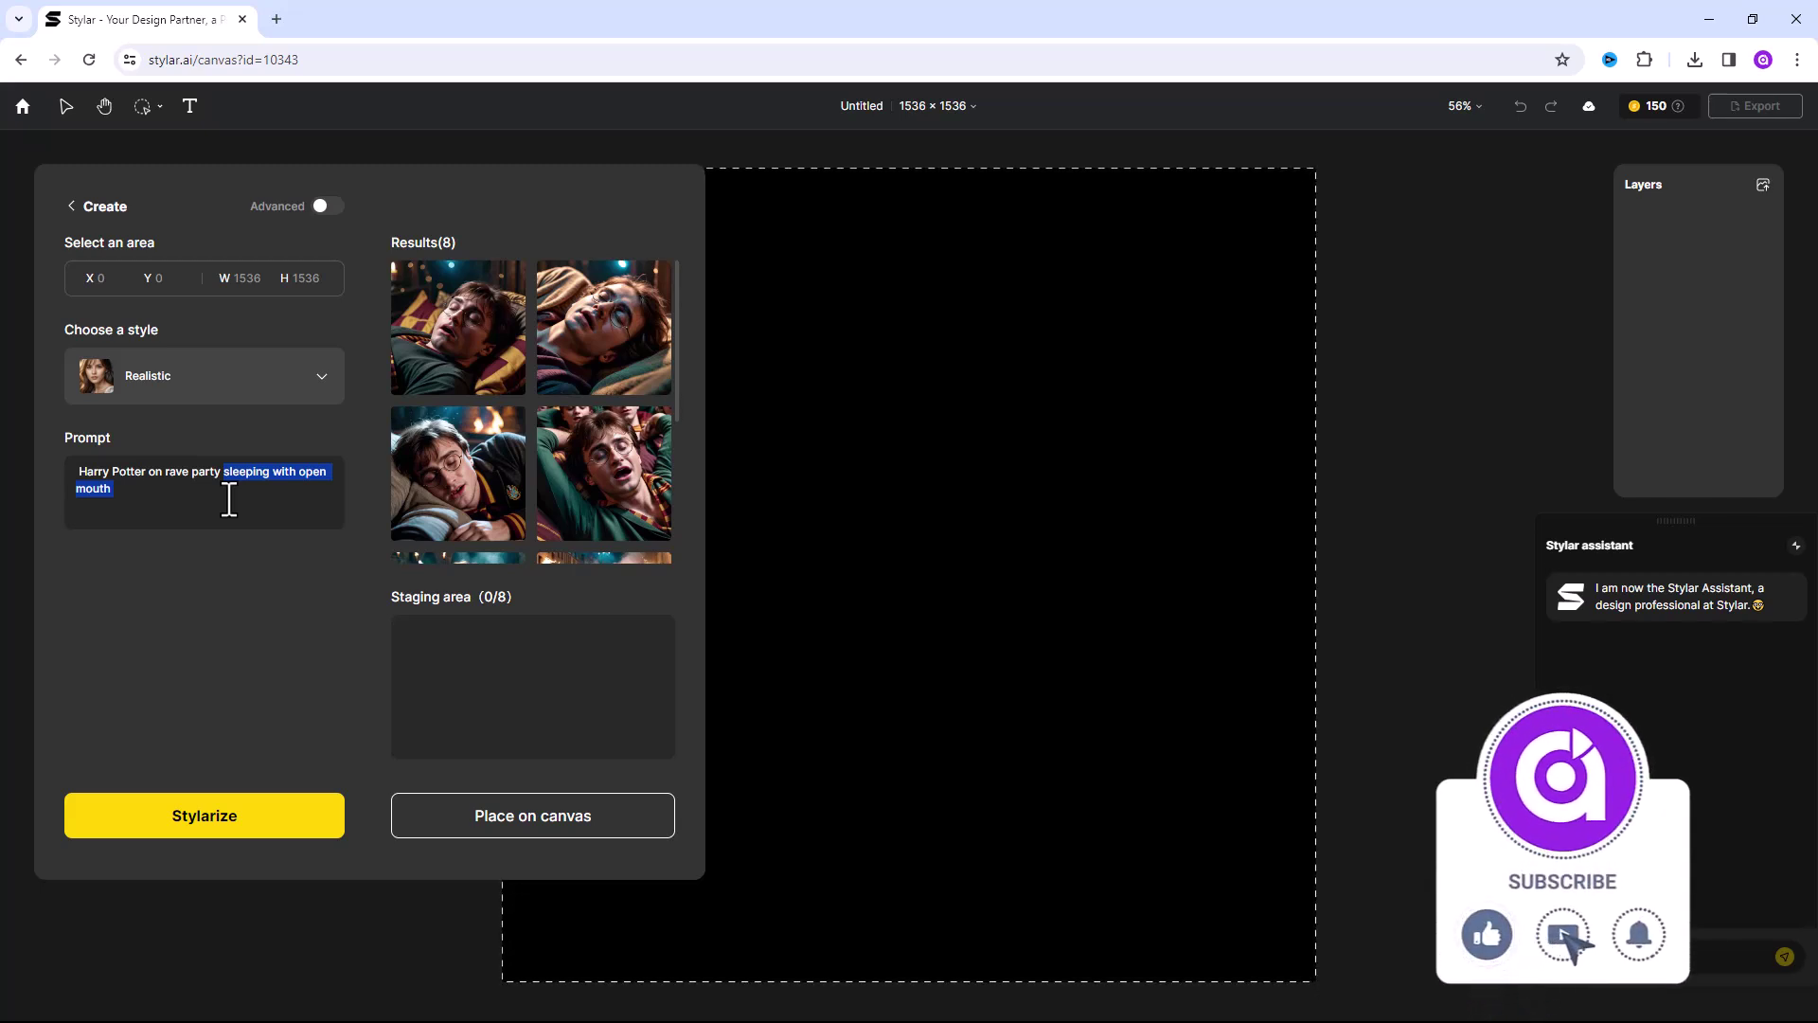
pyautogui.write('dring')
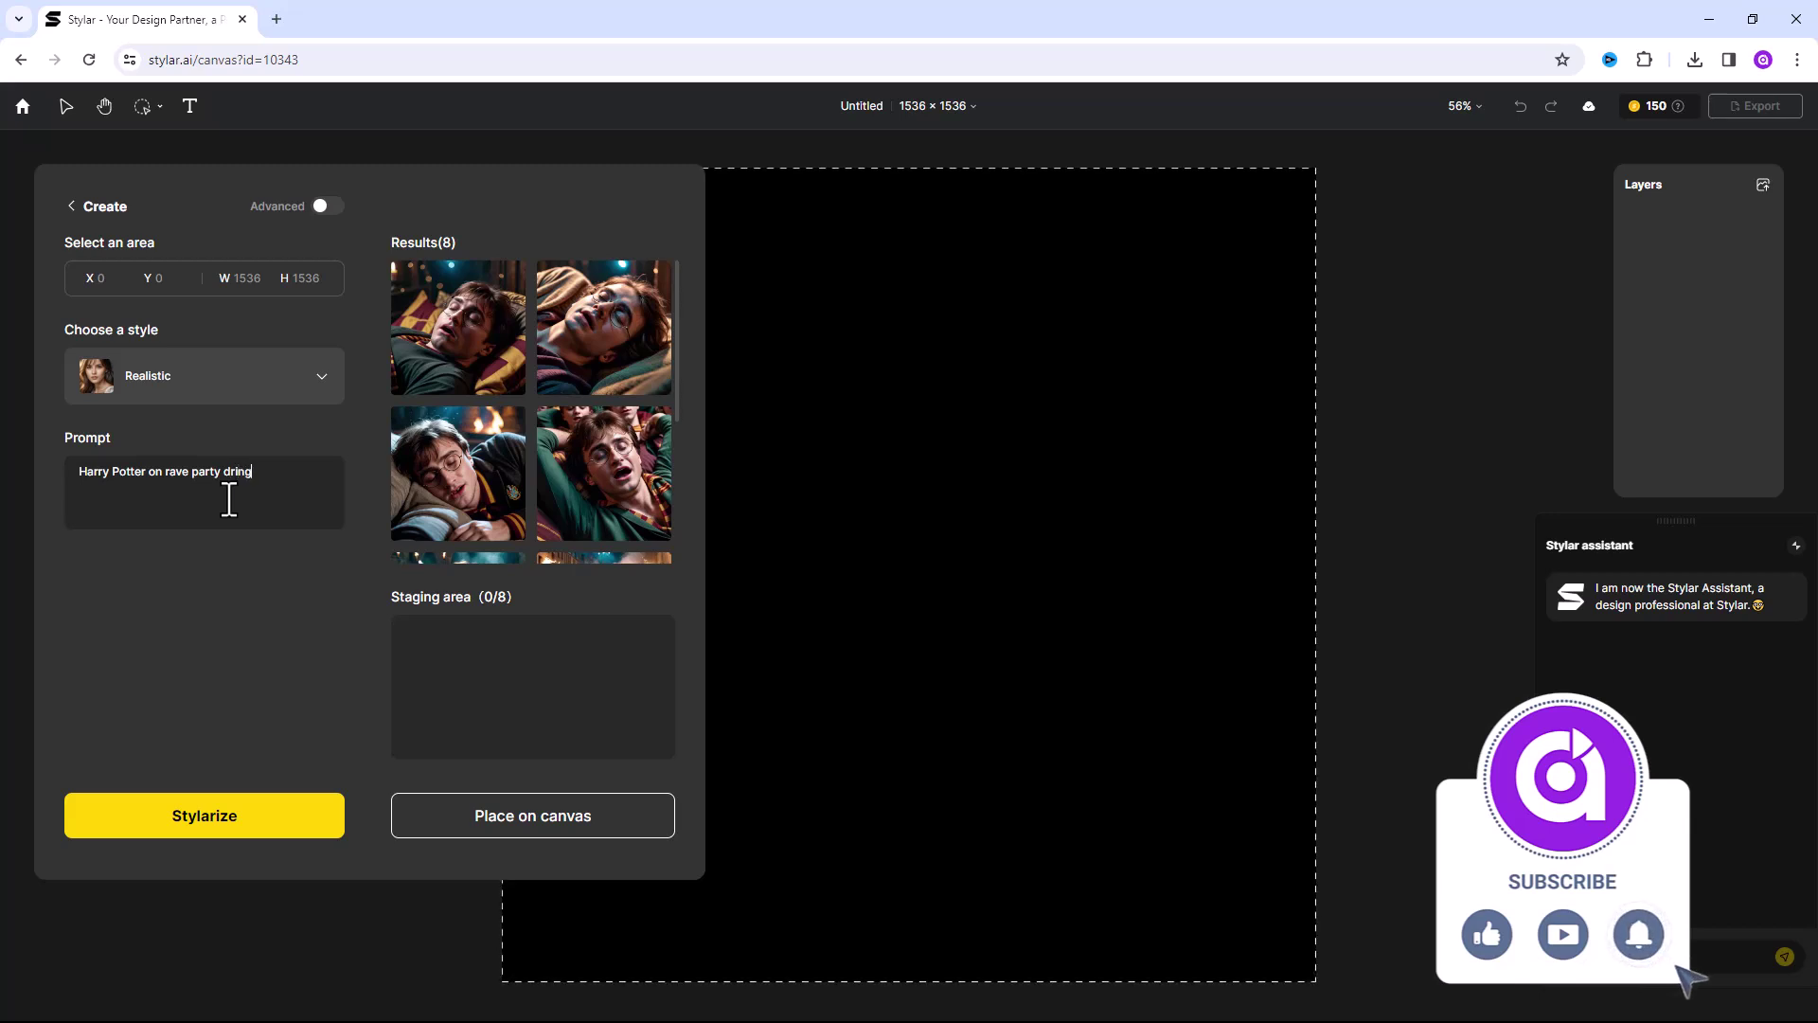
pyautogui.press('BackSpace')
pyautogui.write('king water')
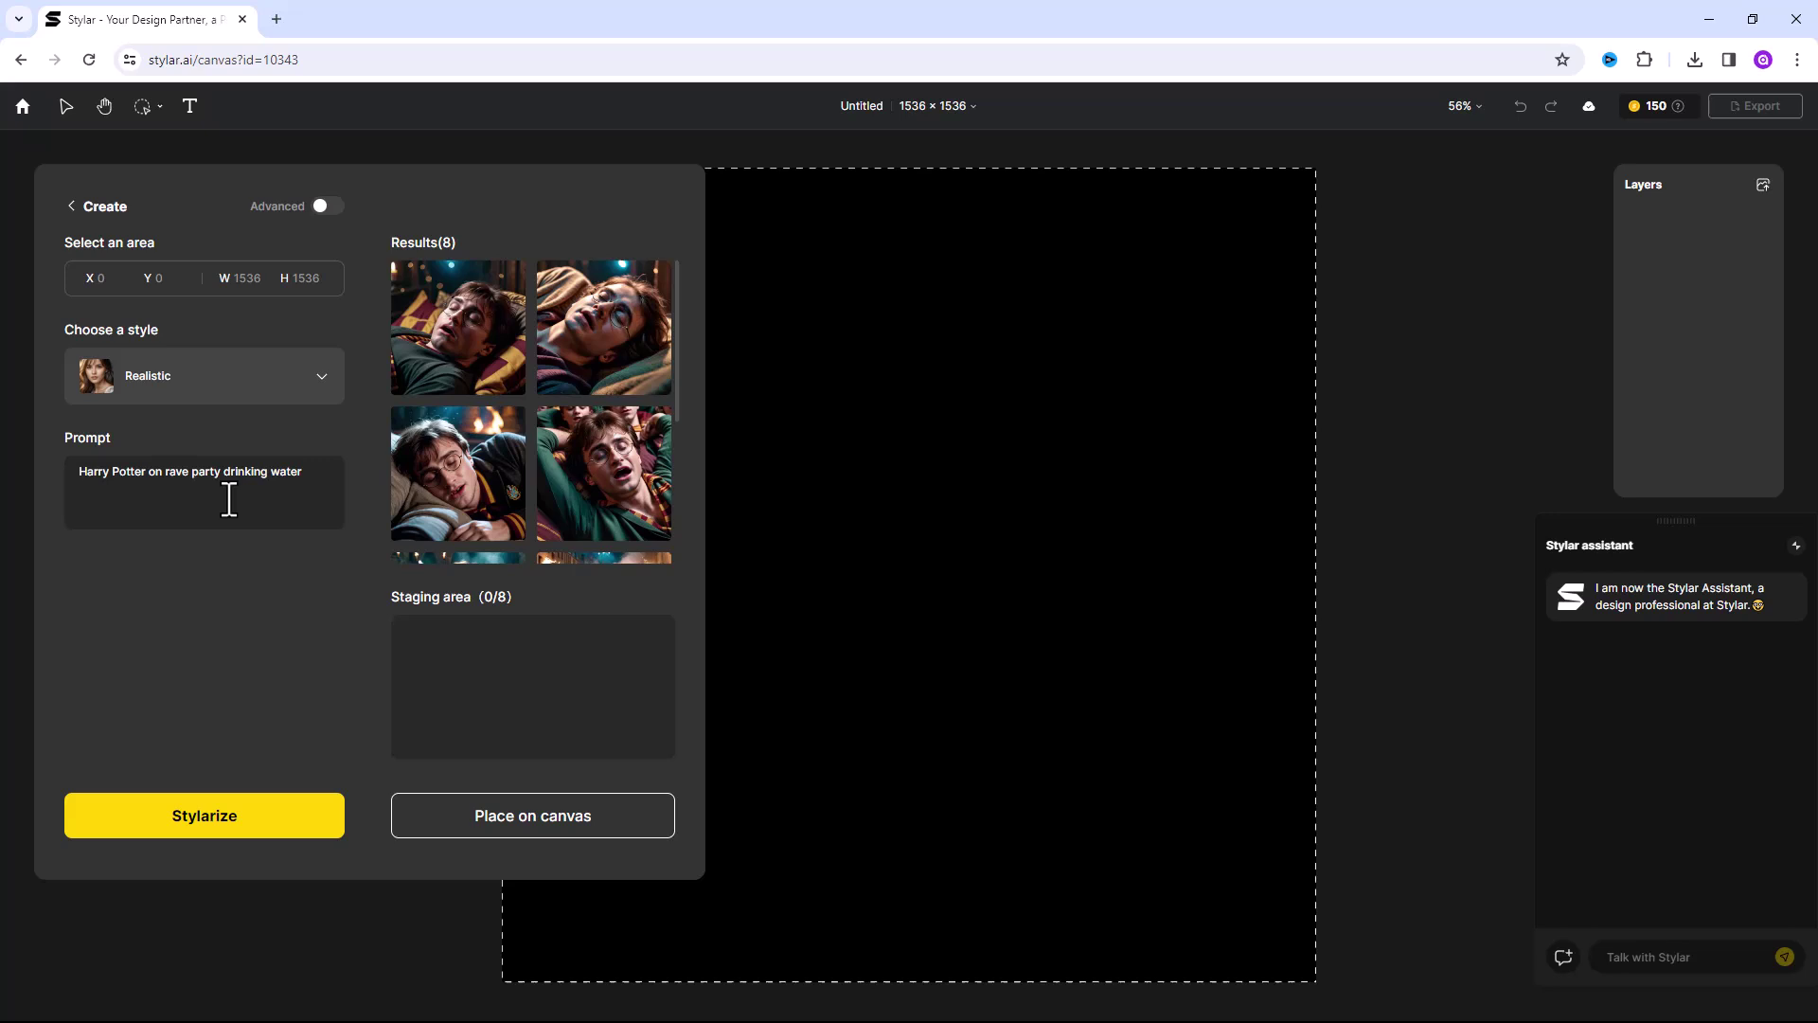
pyautogui.write(' w')
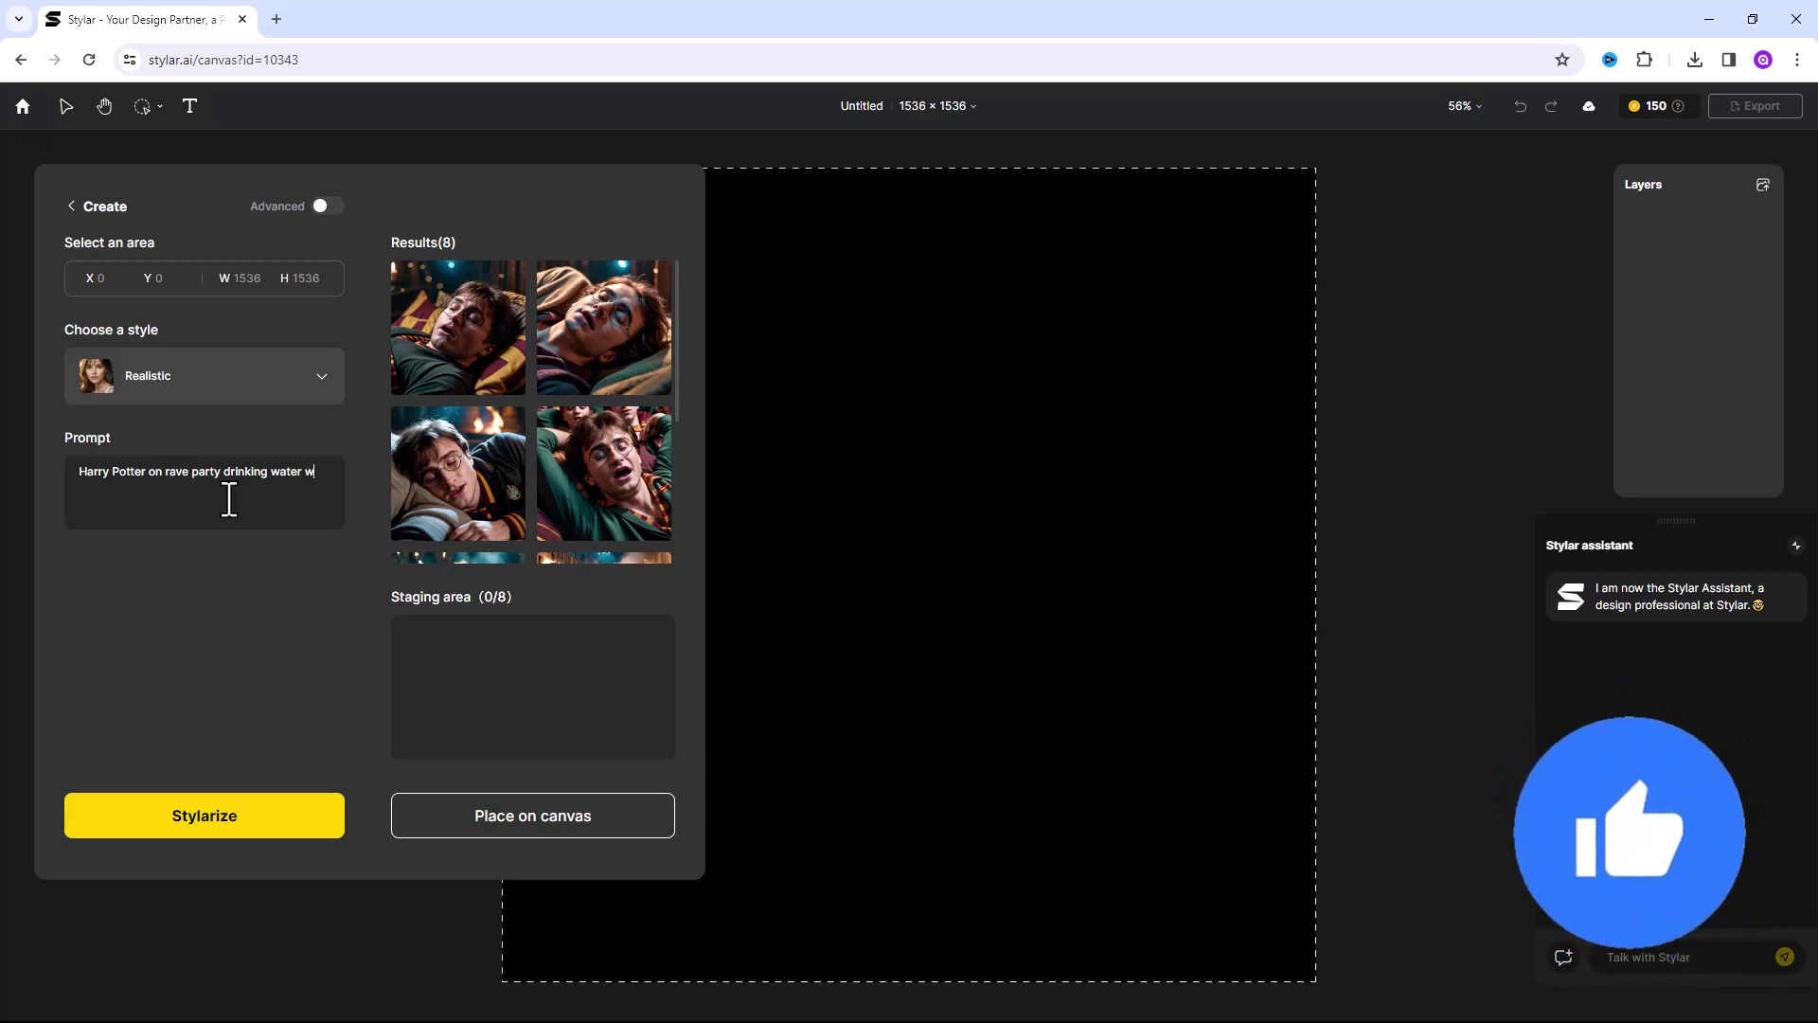
pyautogui.write('ith girls')
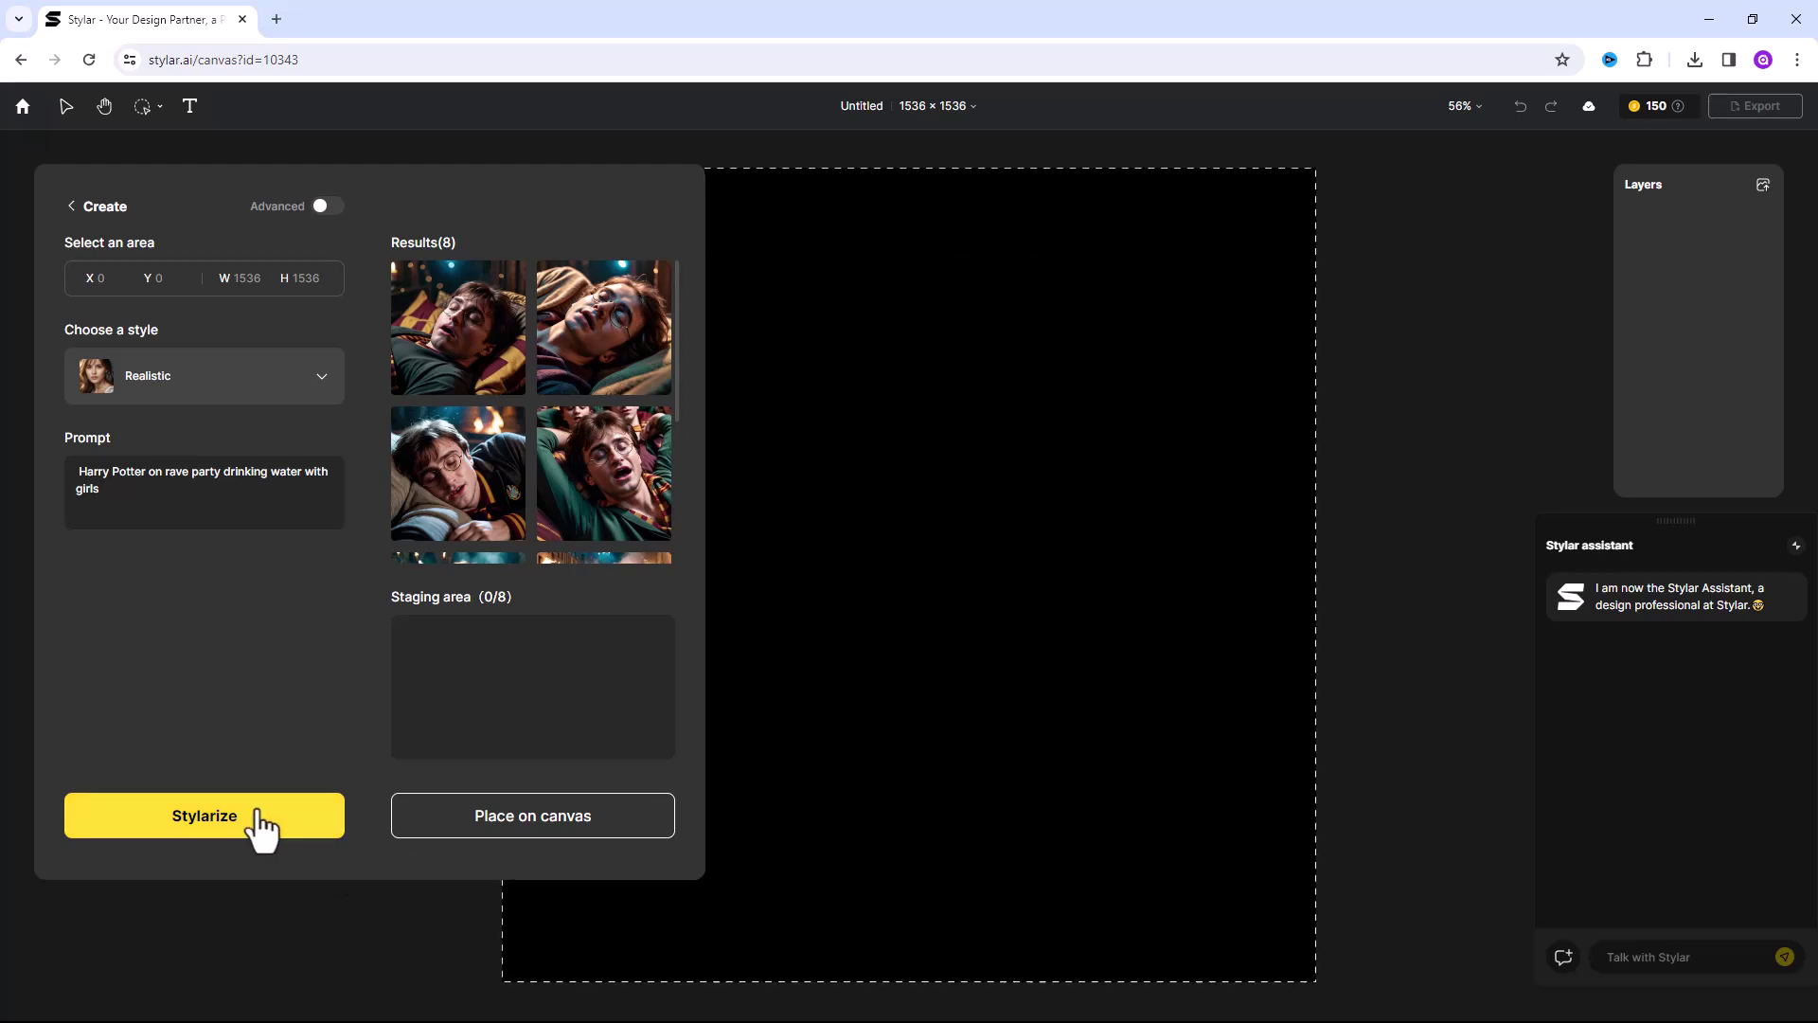
# Stylarize the 'drinking water with girls' prompt and preview the four new results.
pyautogui.click(256, 826)
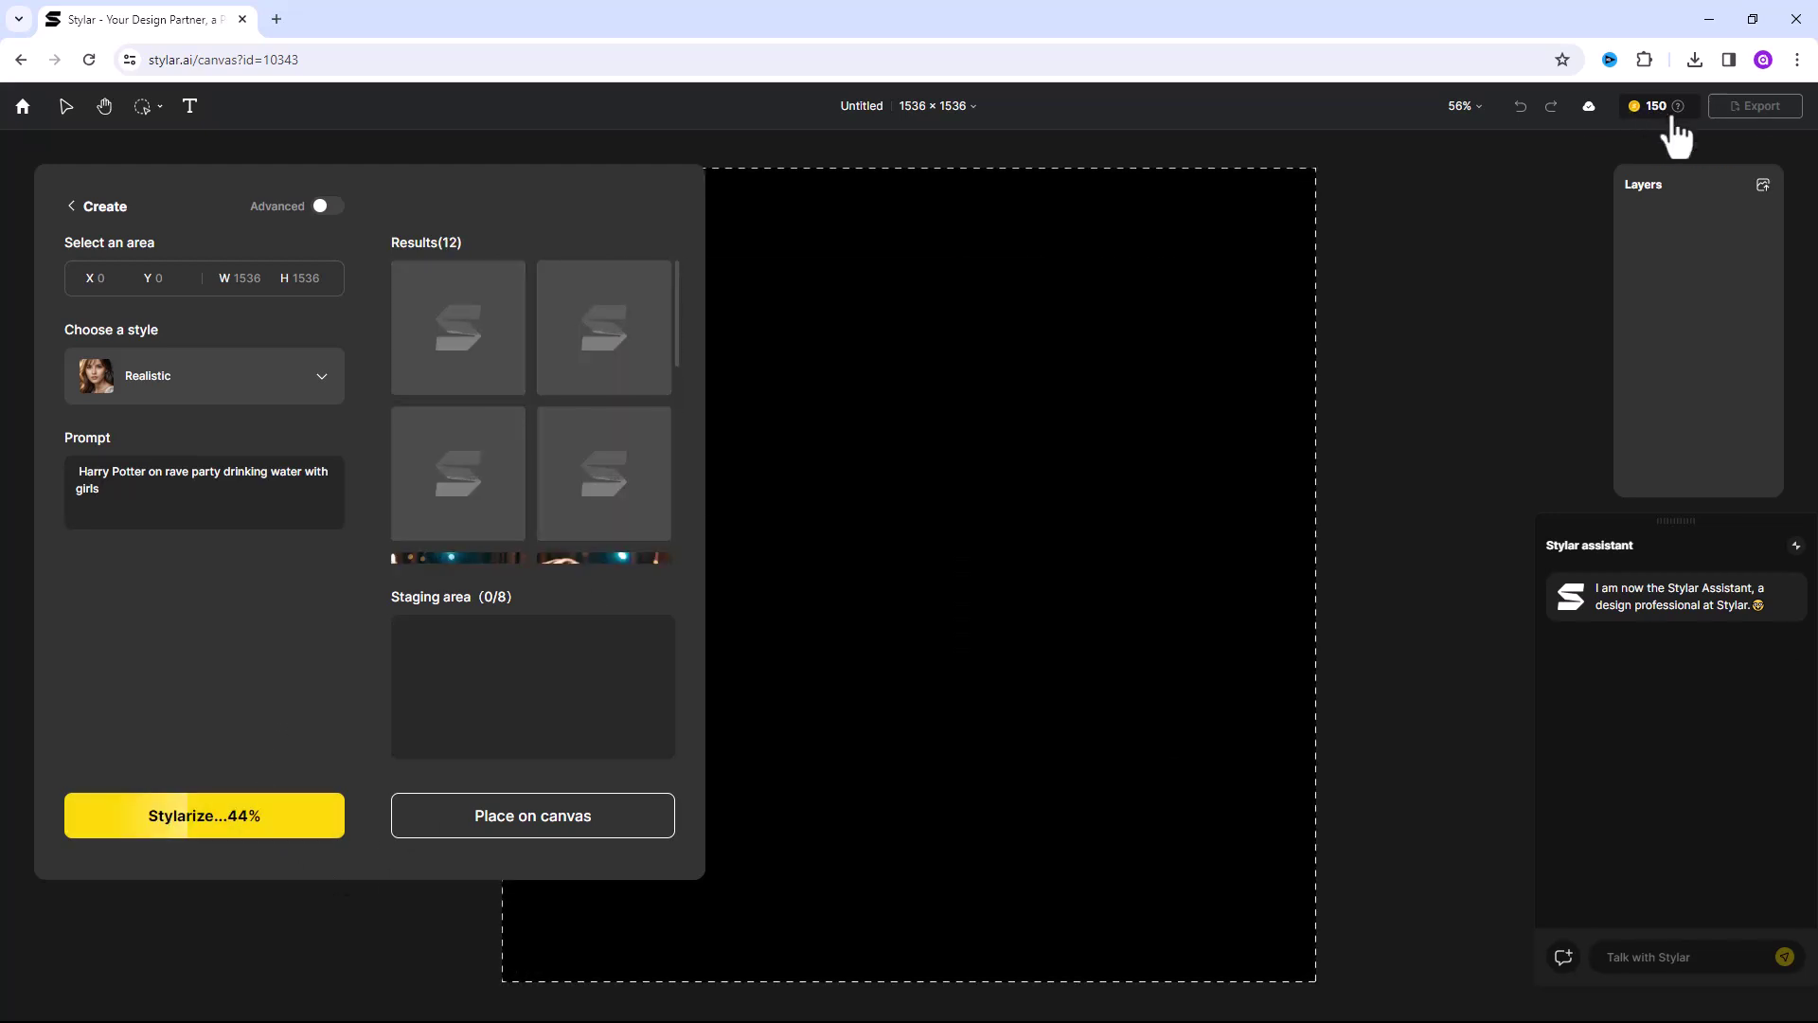
pyautogui.moveTo(1680, 107)
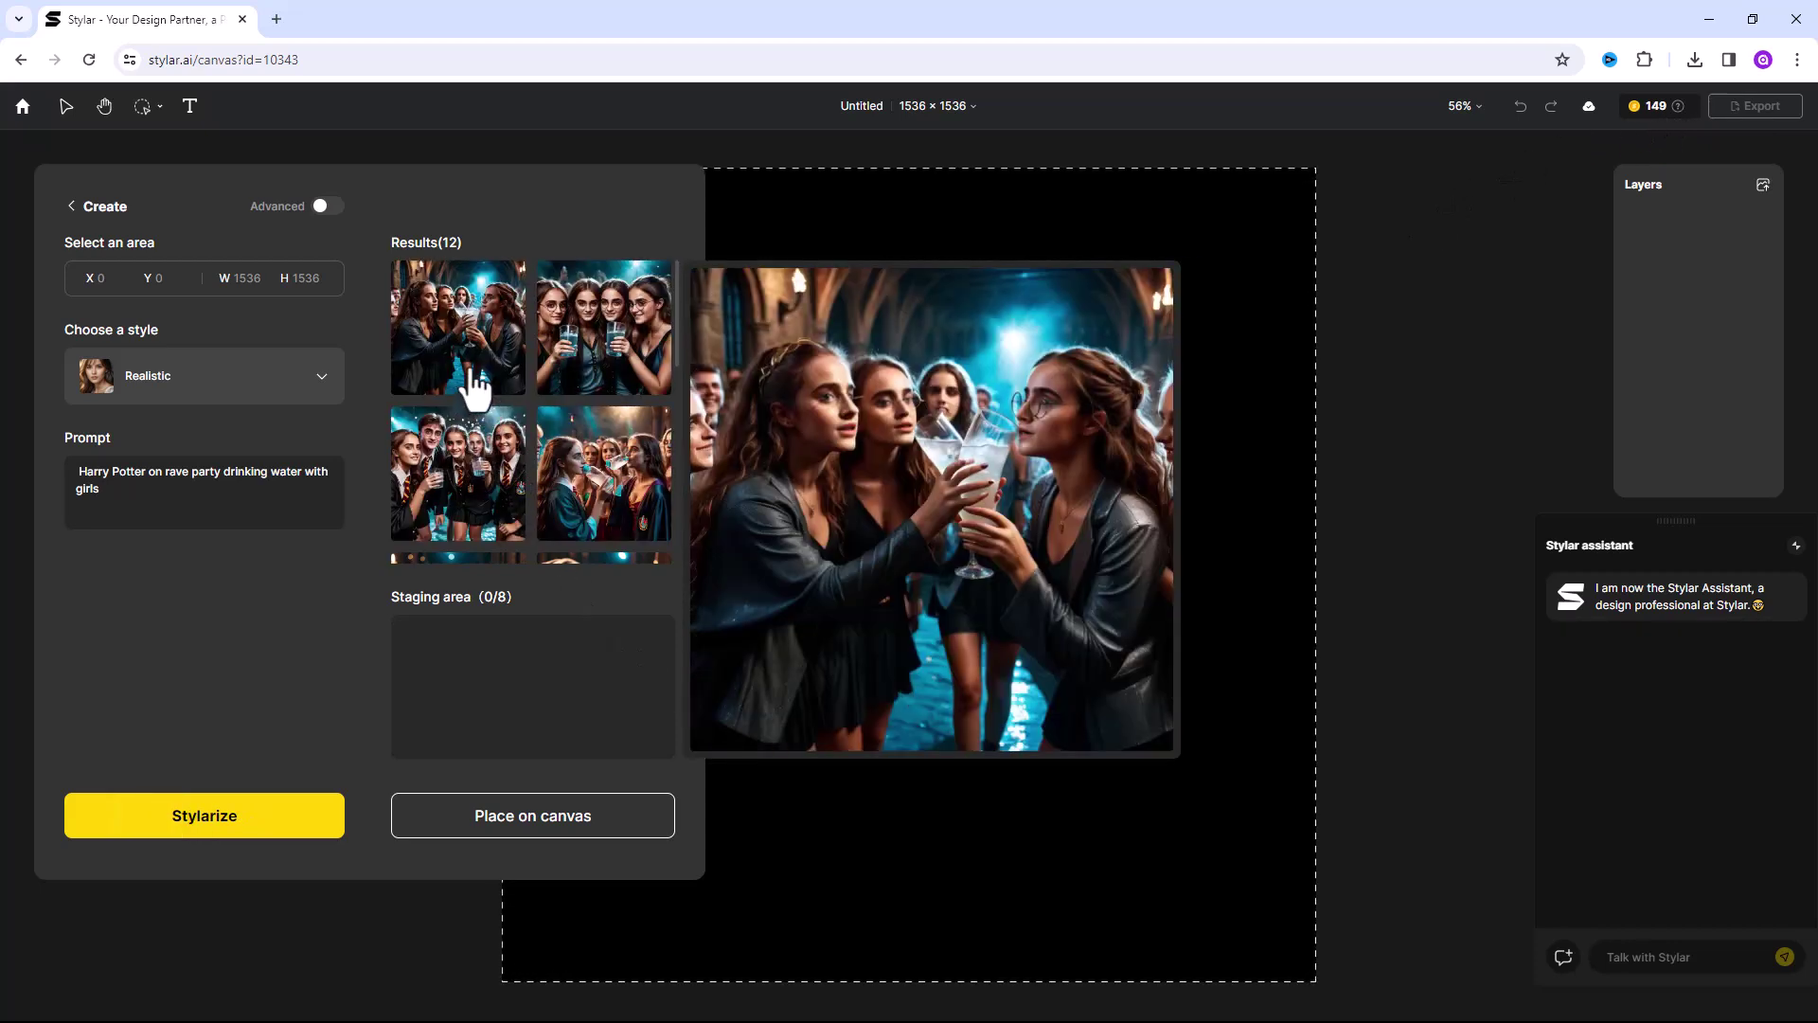
pyautogui.moveTo(476, 333)
pyautogui.moveTo(561, 339)
pyautogui.moveTo(557, 453)
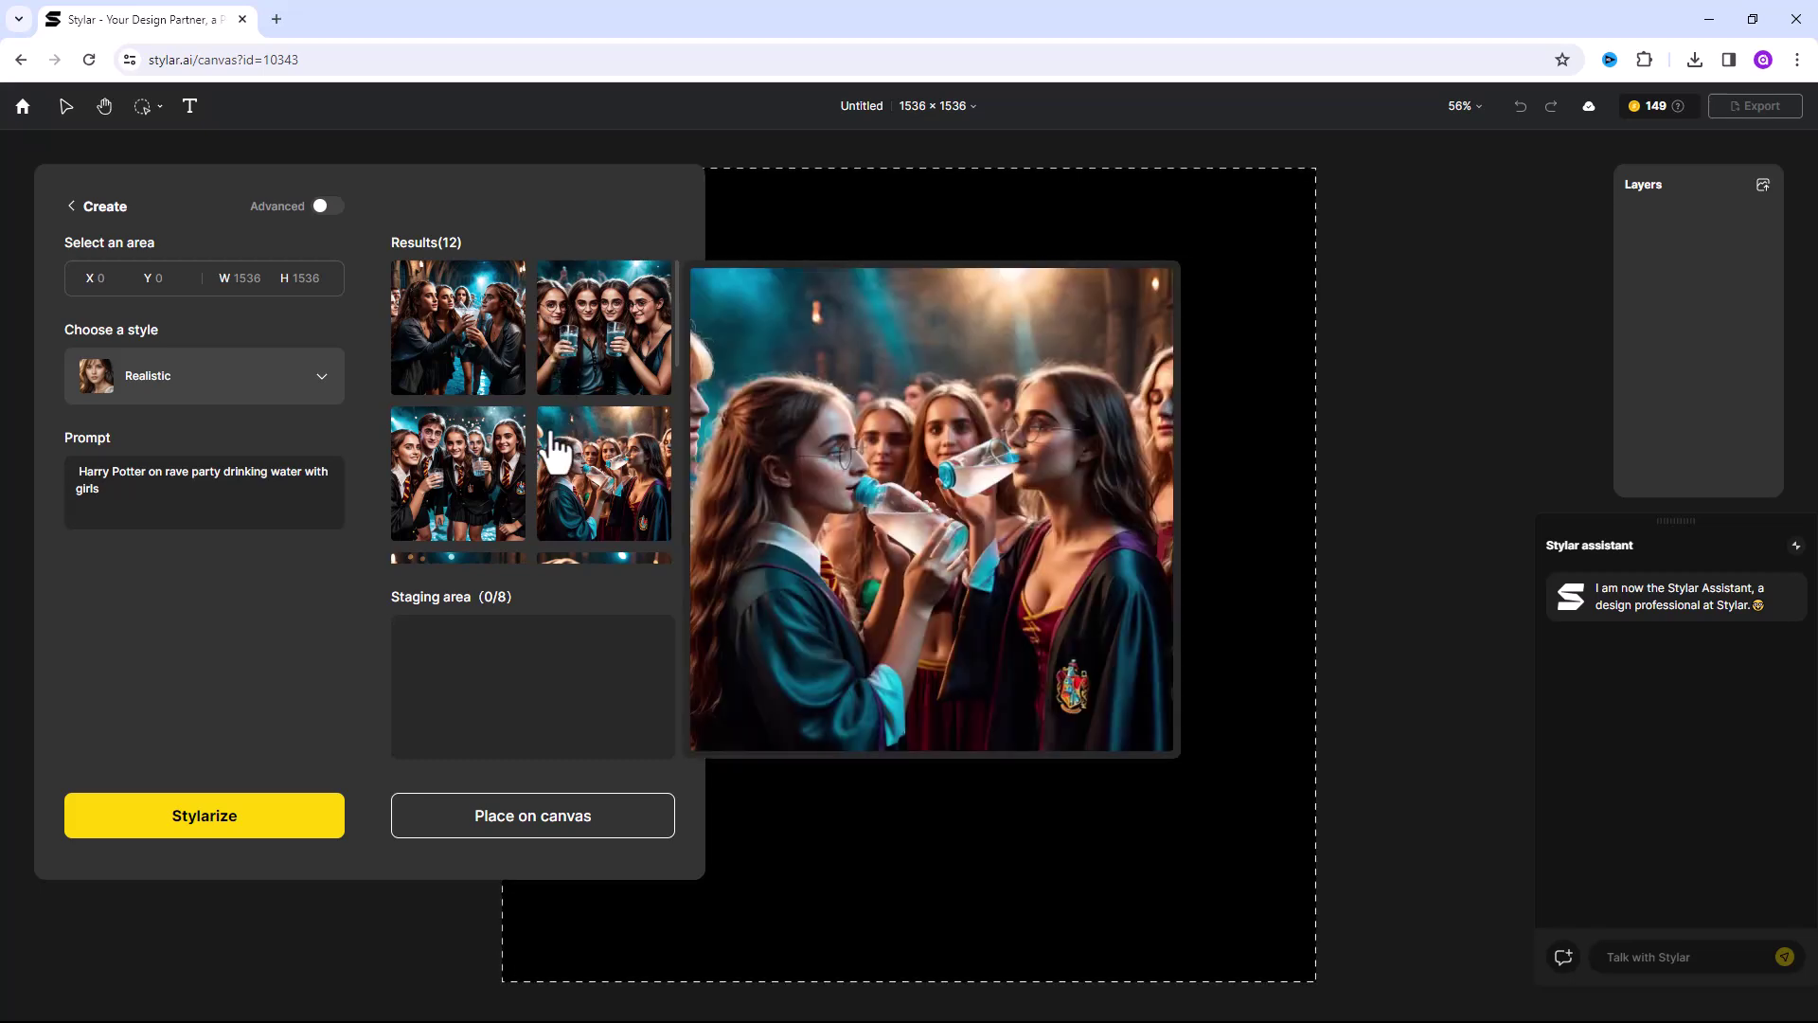
pyautogui.moveTo(487, 435)
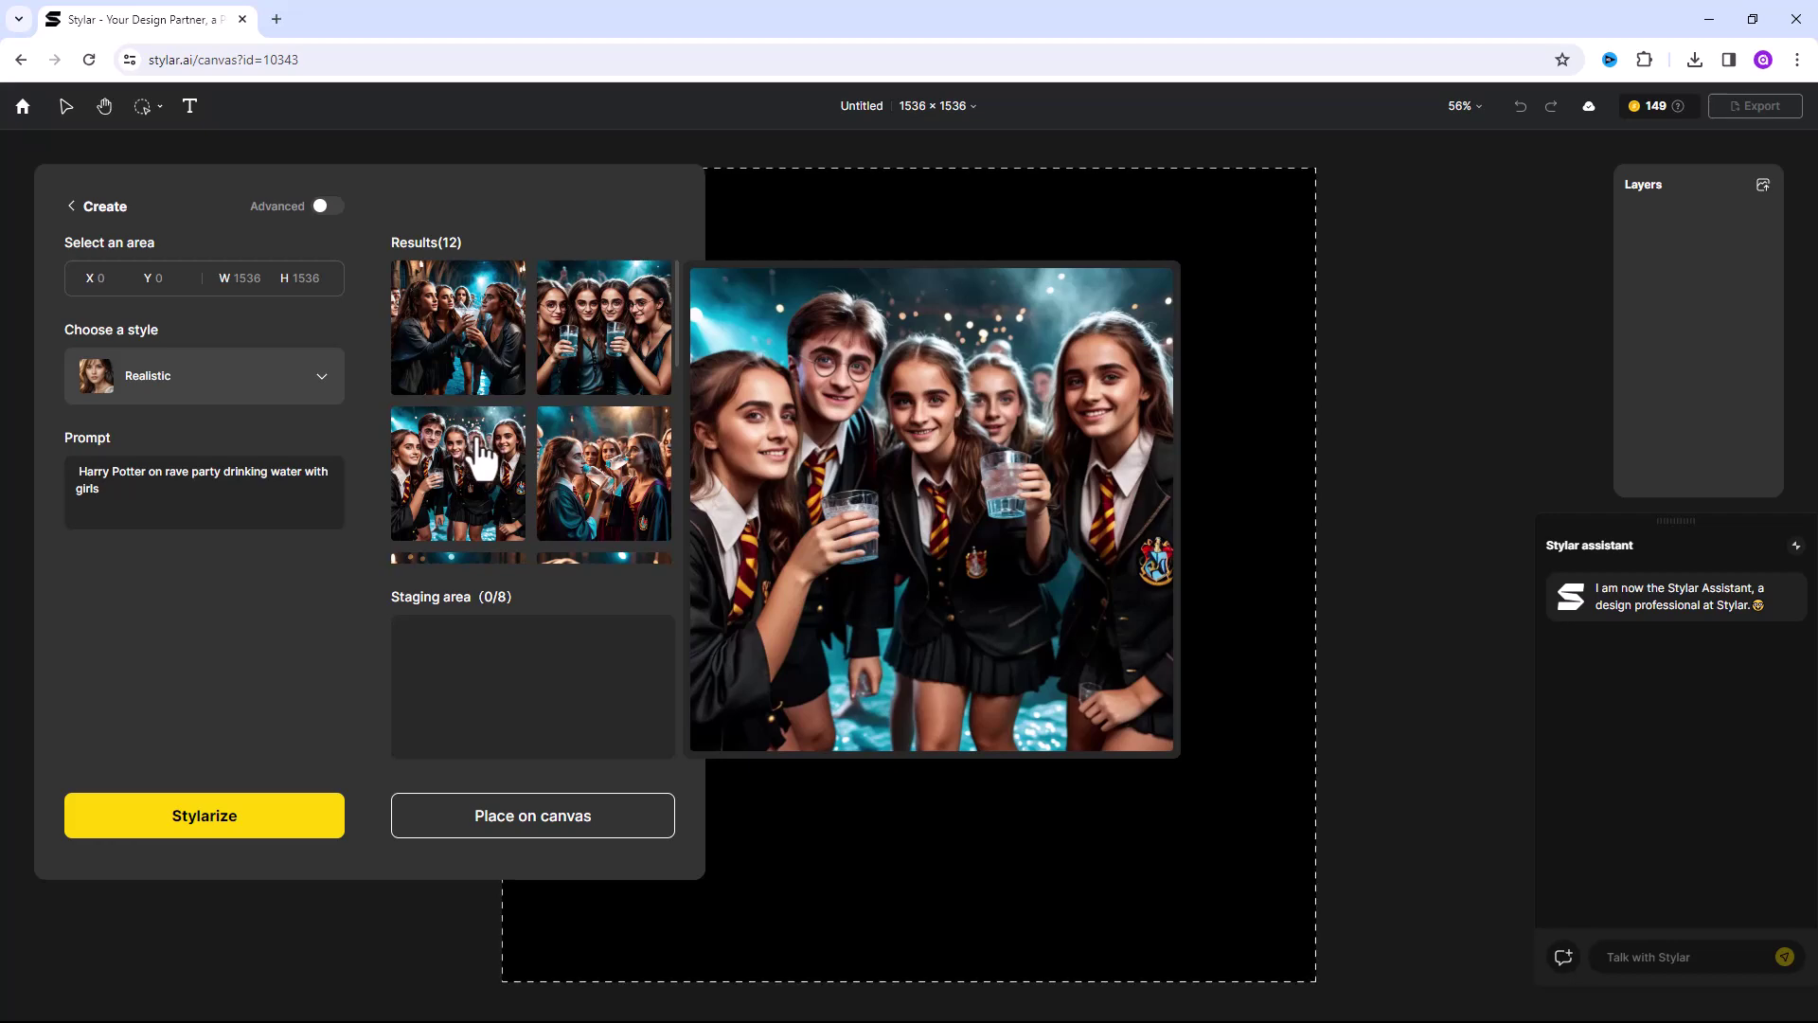
# Stage six results: group with girls, sleeping Harry, kissing couple and three dance-party images.
pyautogui.click(458, 467)
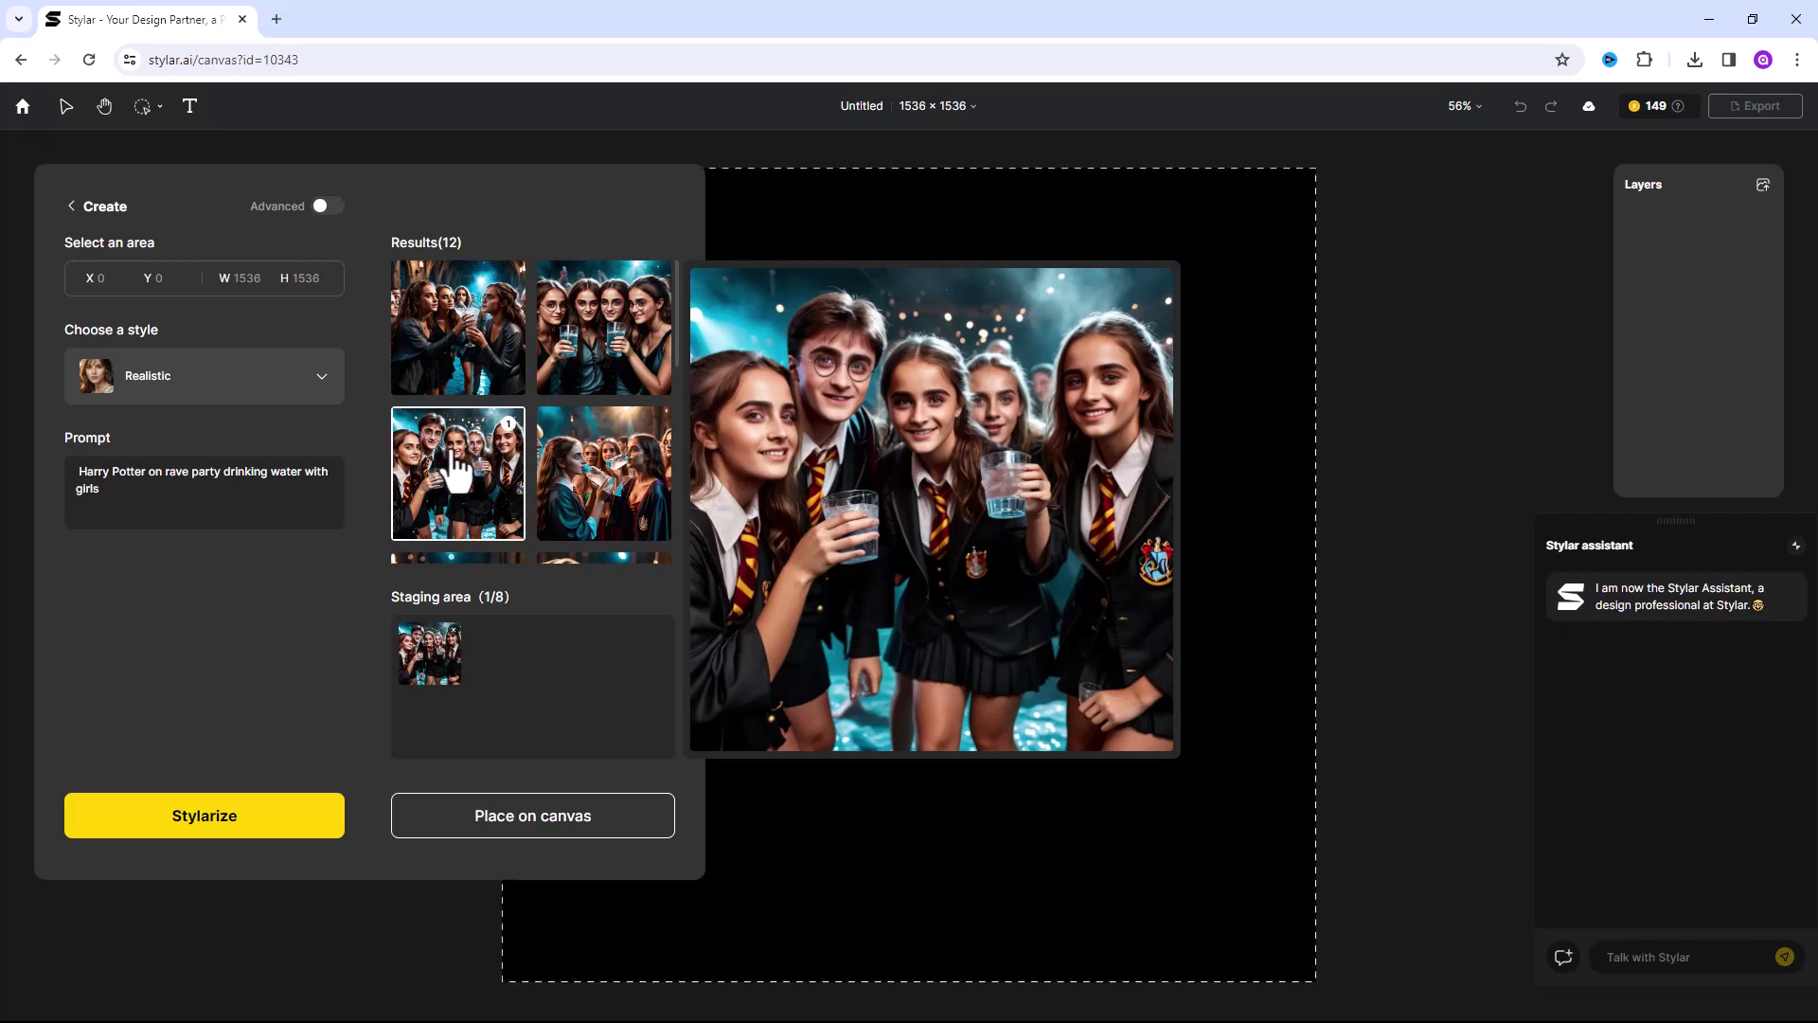
pyautogui.scroll(-3, 460, 469)
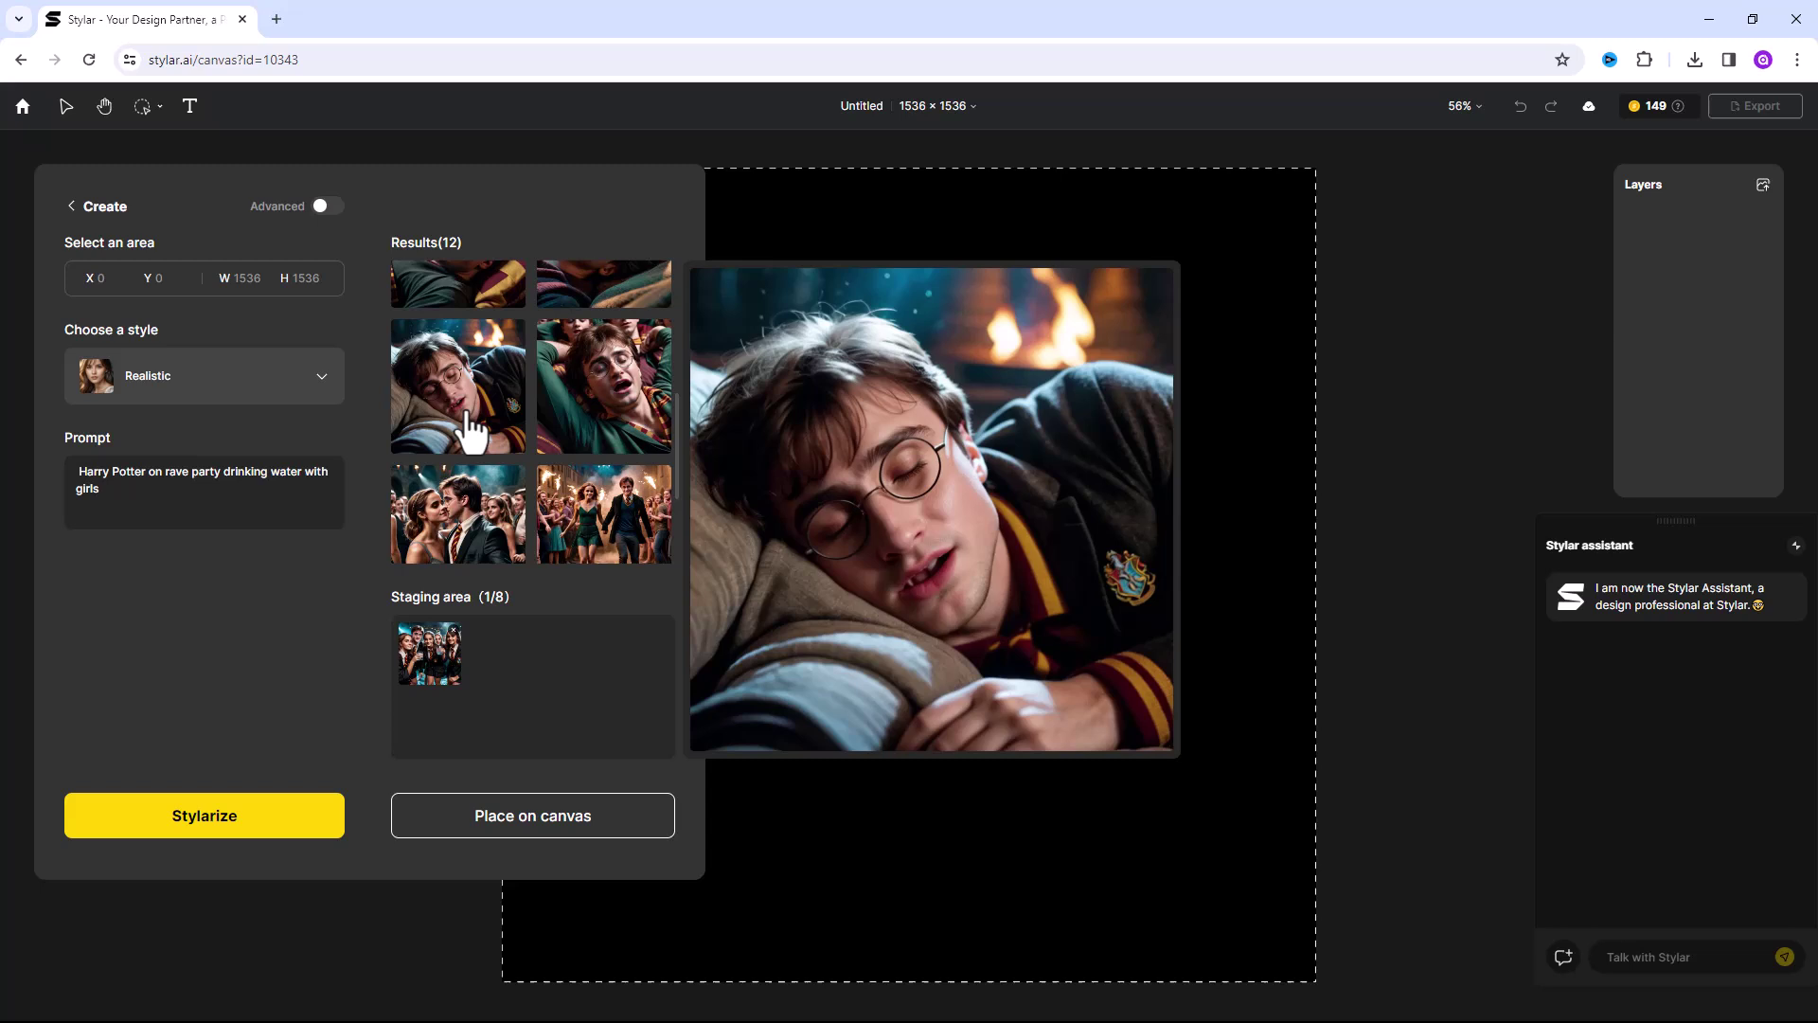
pyautogui.click(470, 431)
pyautogui.scroll(-1, 490, 458)
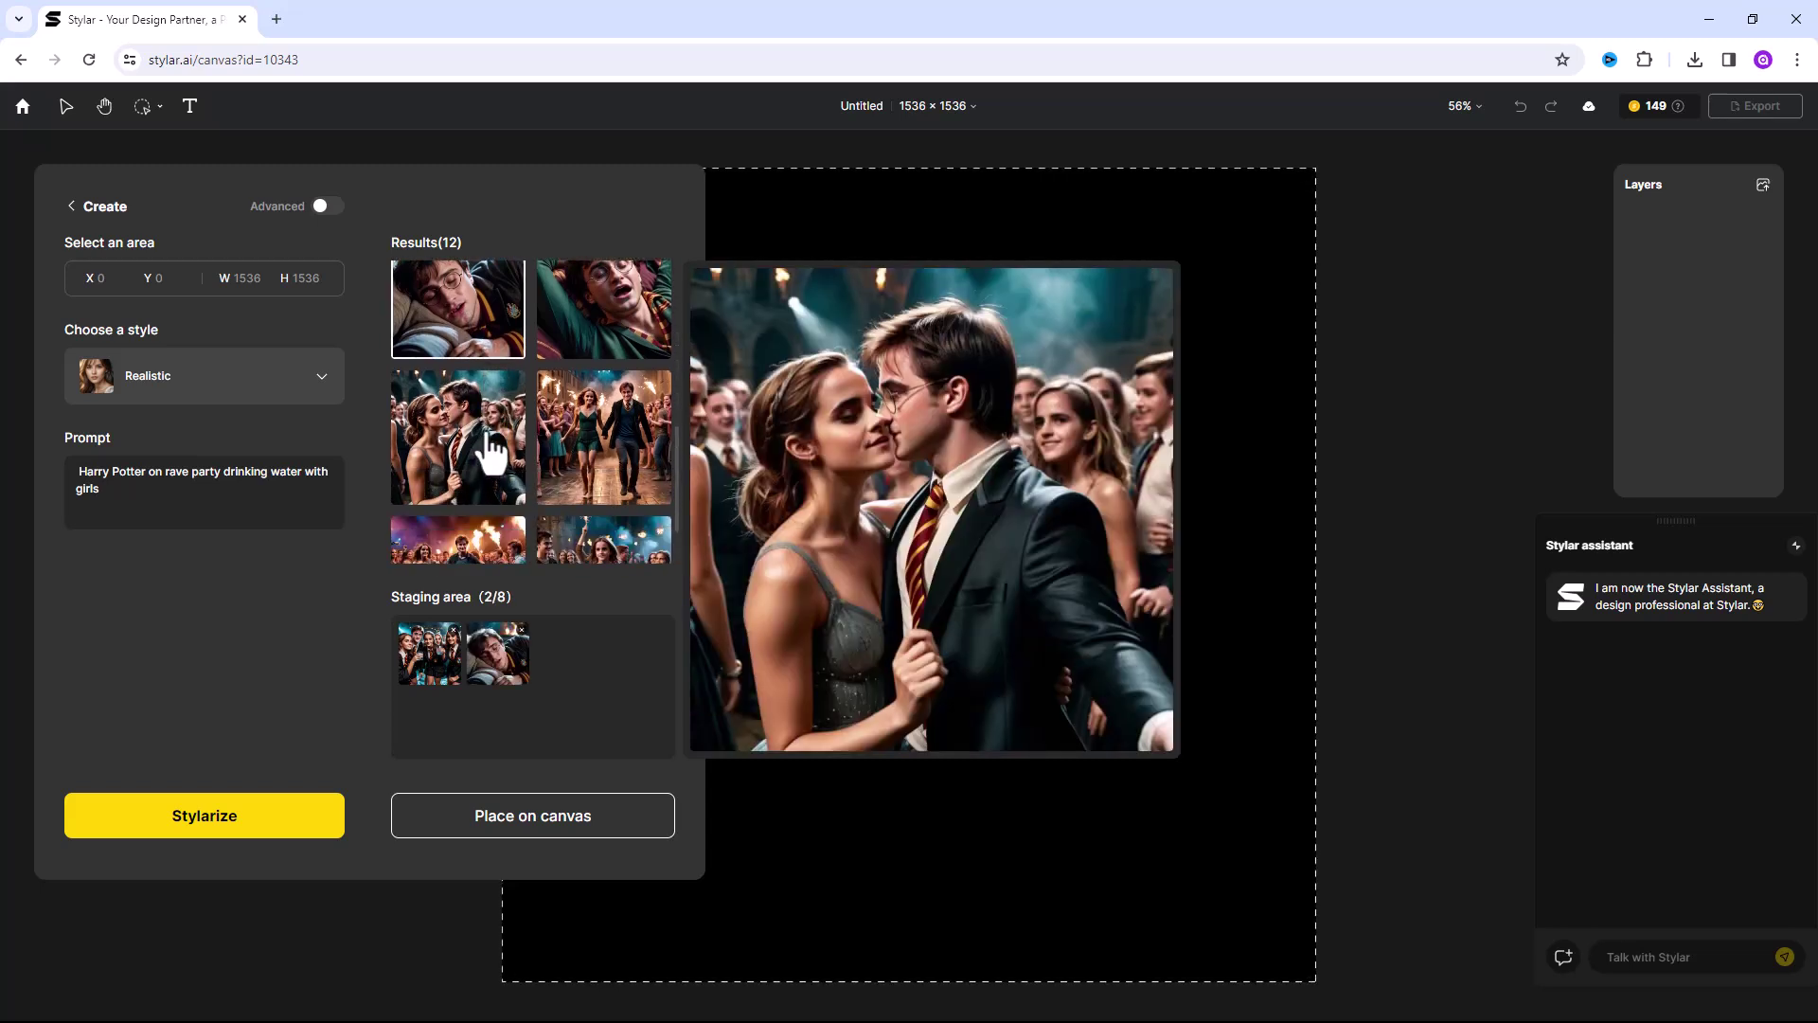
pyautogui.click(491, 453)
pyautogui.click(596, 462)
pyautogui.scroll(-1, 592, 469)
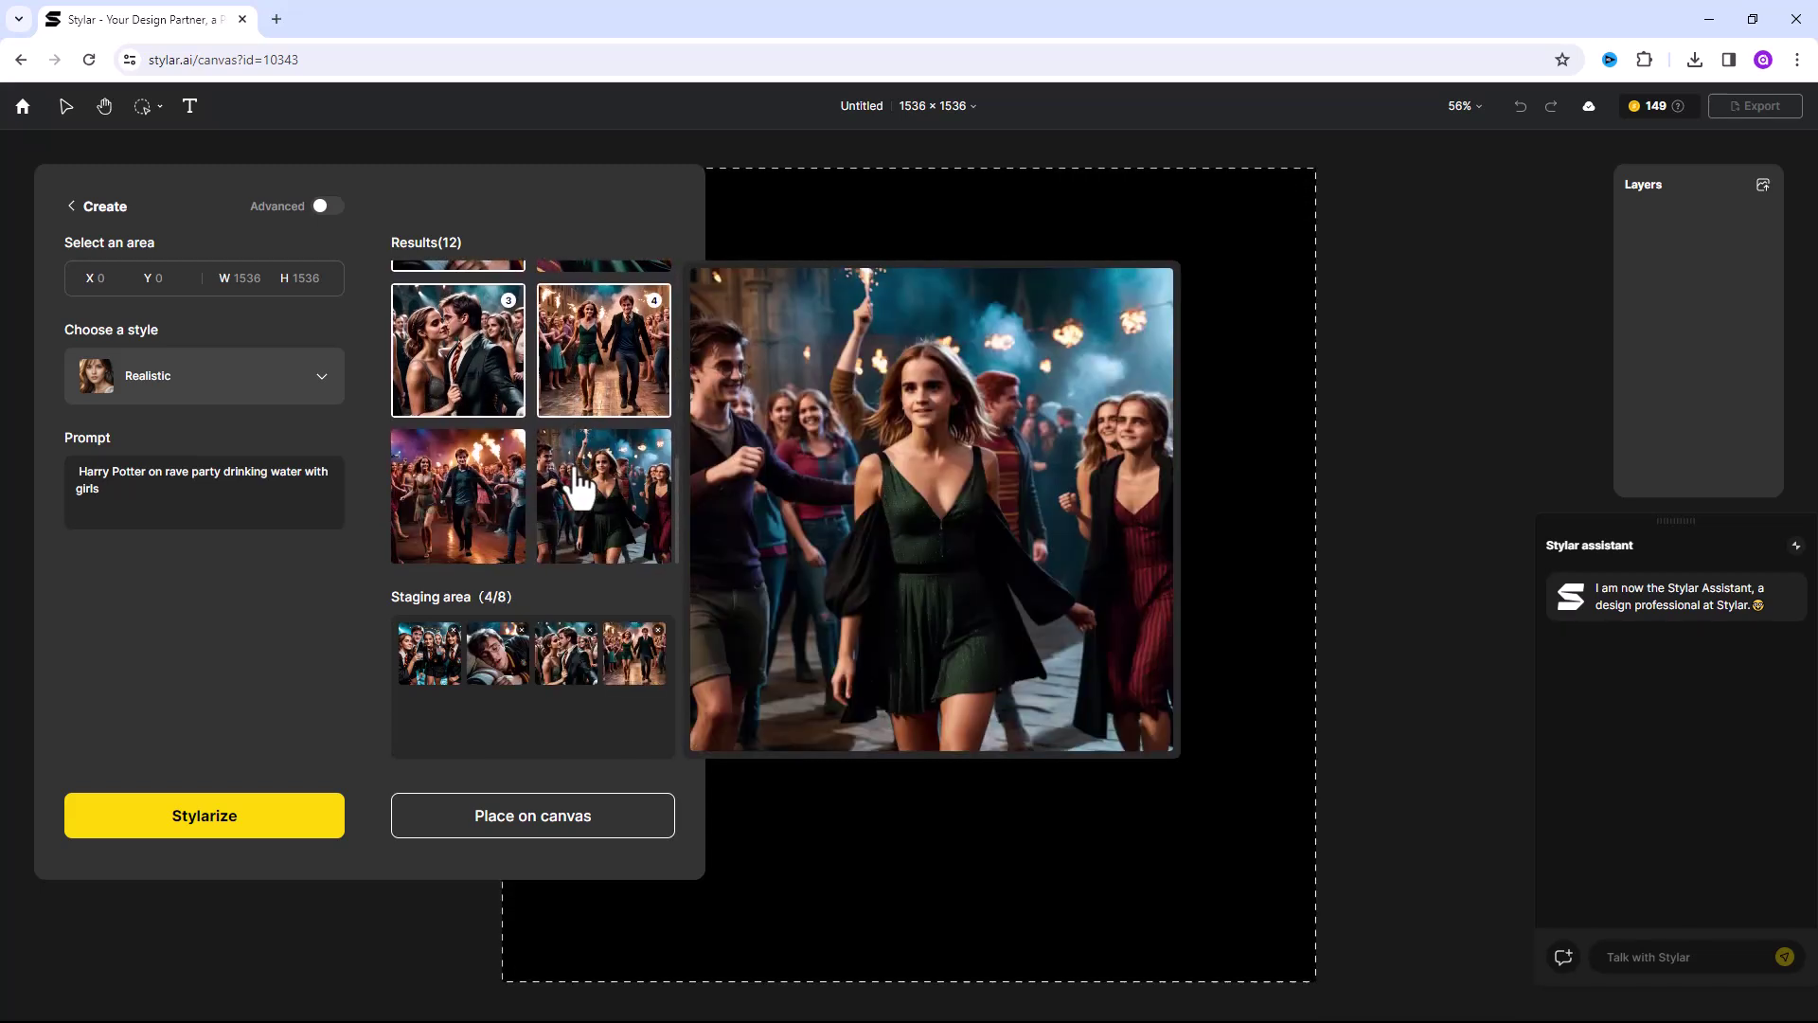
pyautogui.click(576, 471)
pyautogui.click(484, 502)
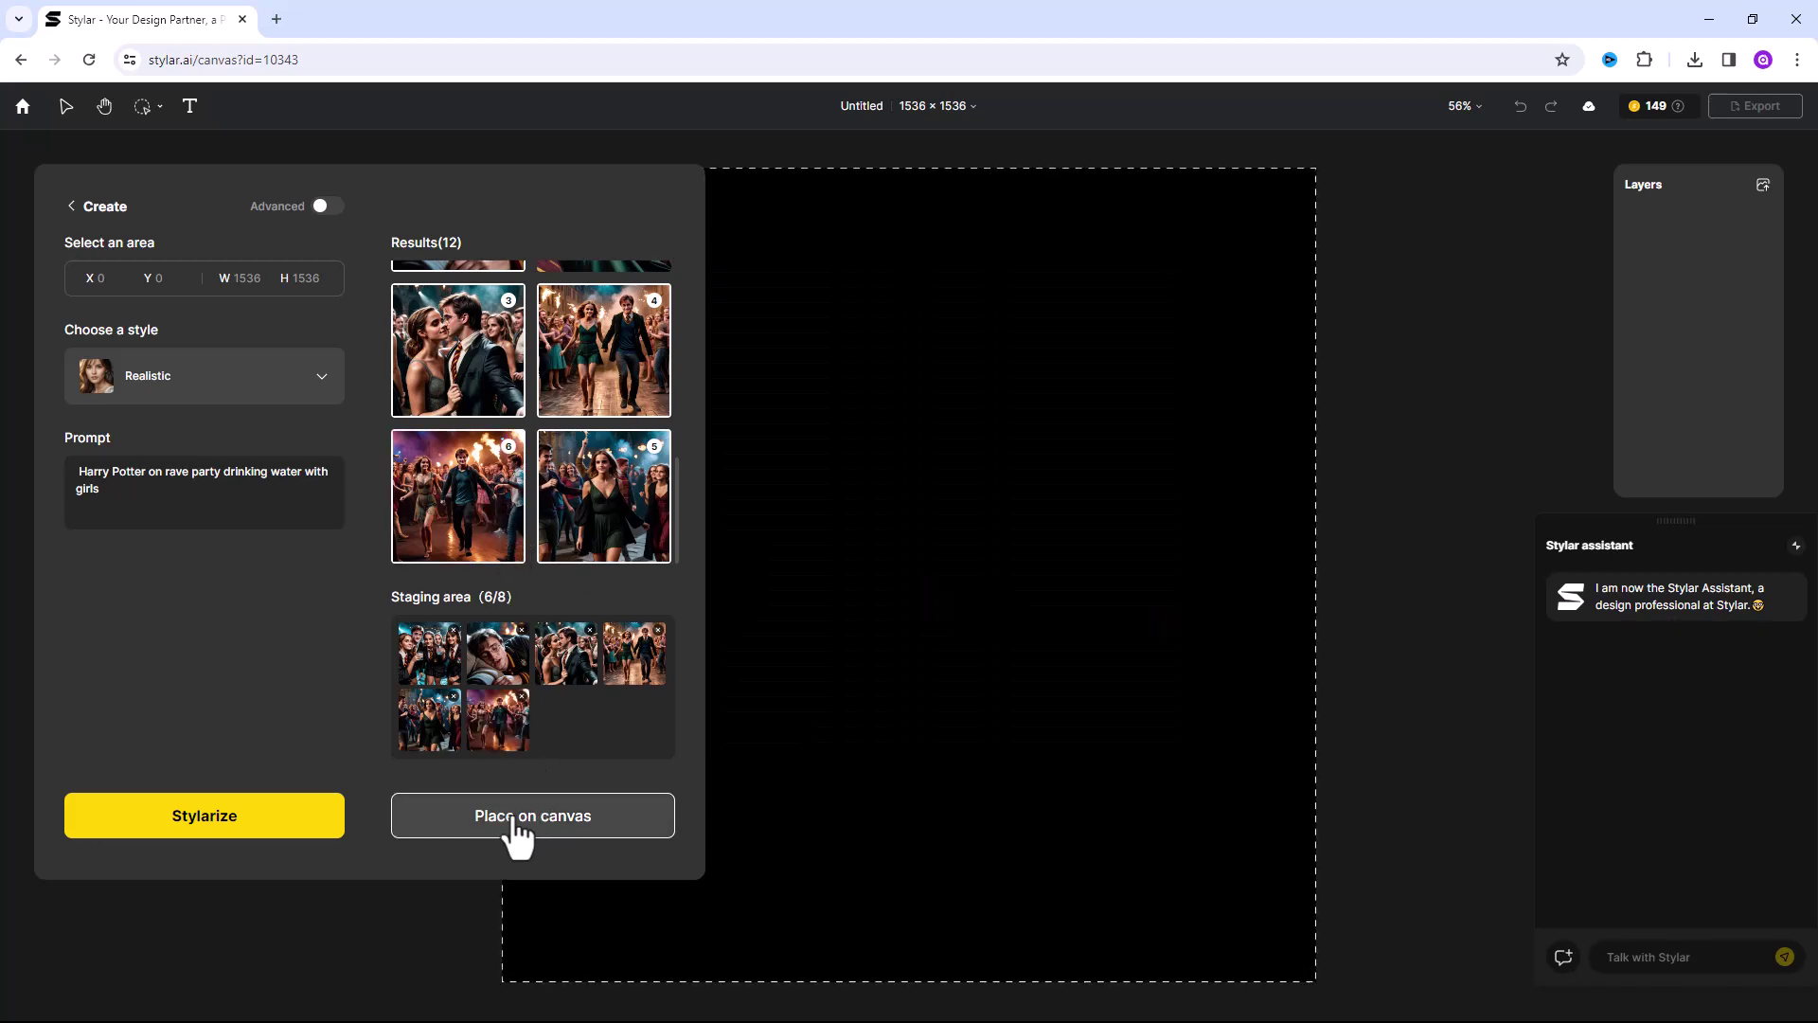
# Place the six staged images on the canvas and set export to JPG with all layers.
pyautogui.click(514, 822)
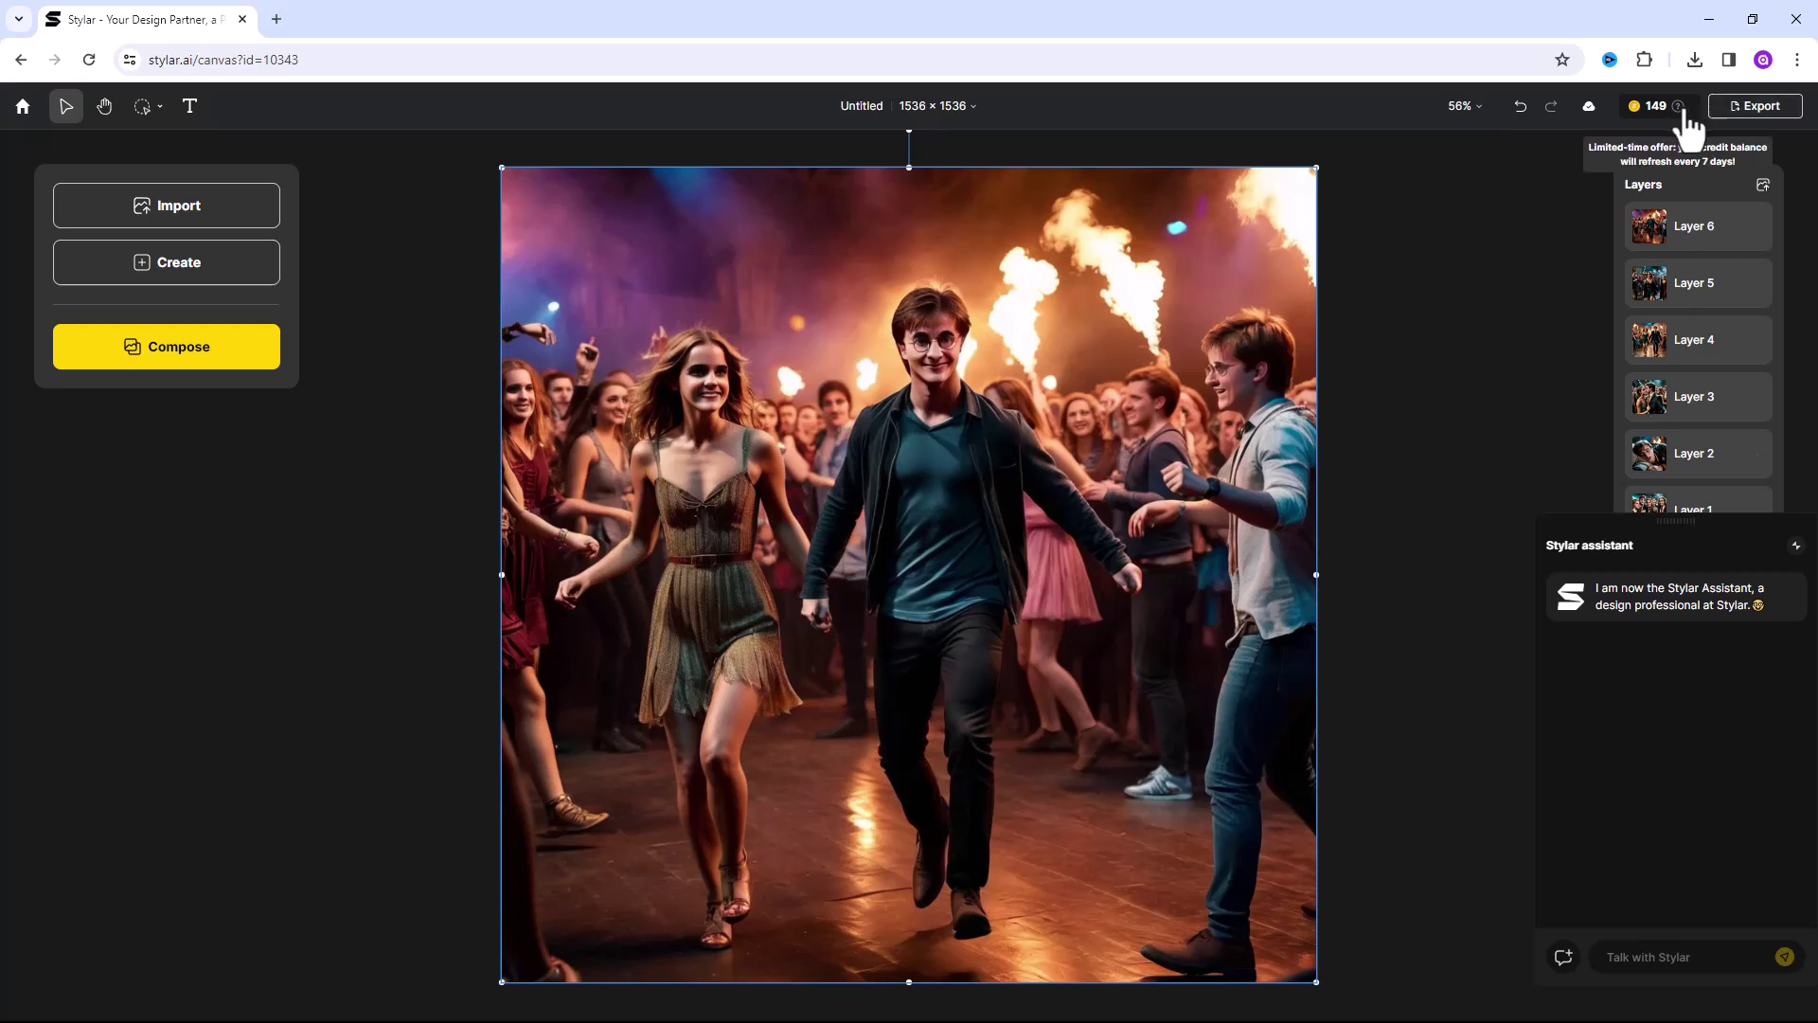
pyautogui.click(1752, 108)
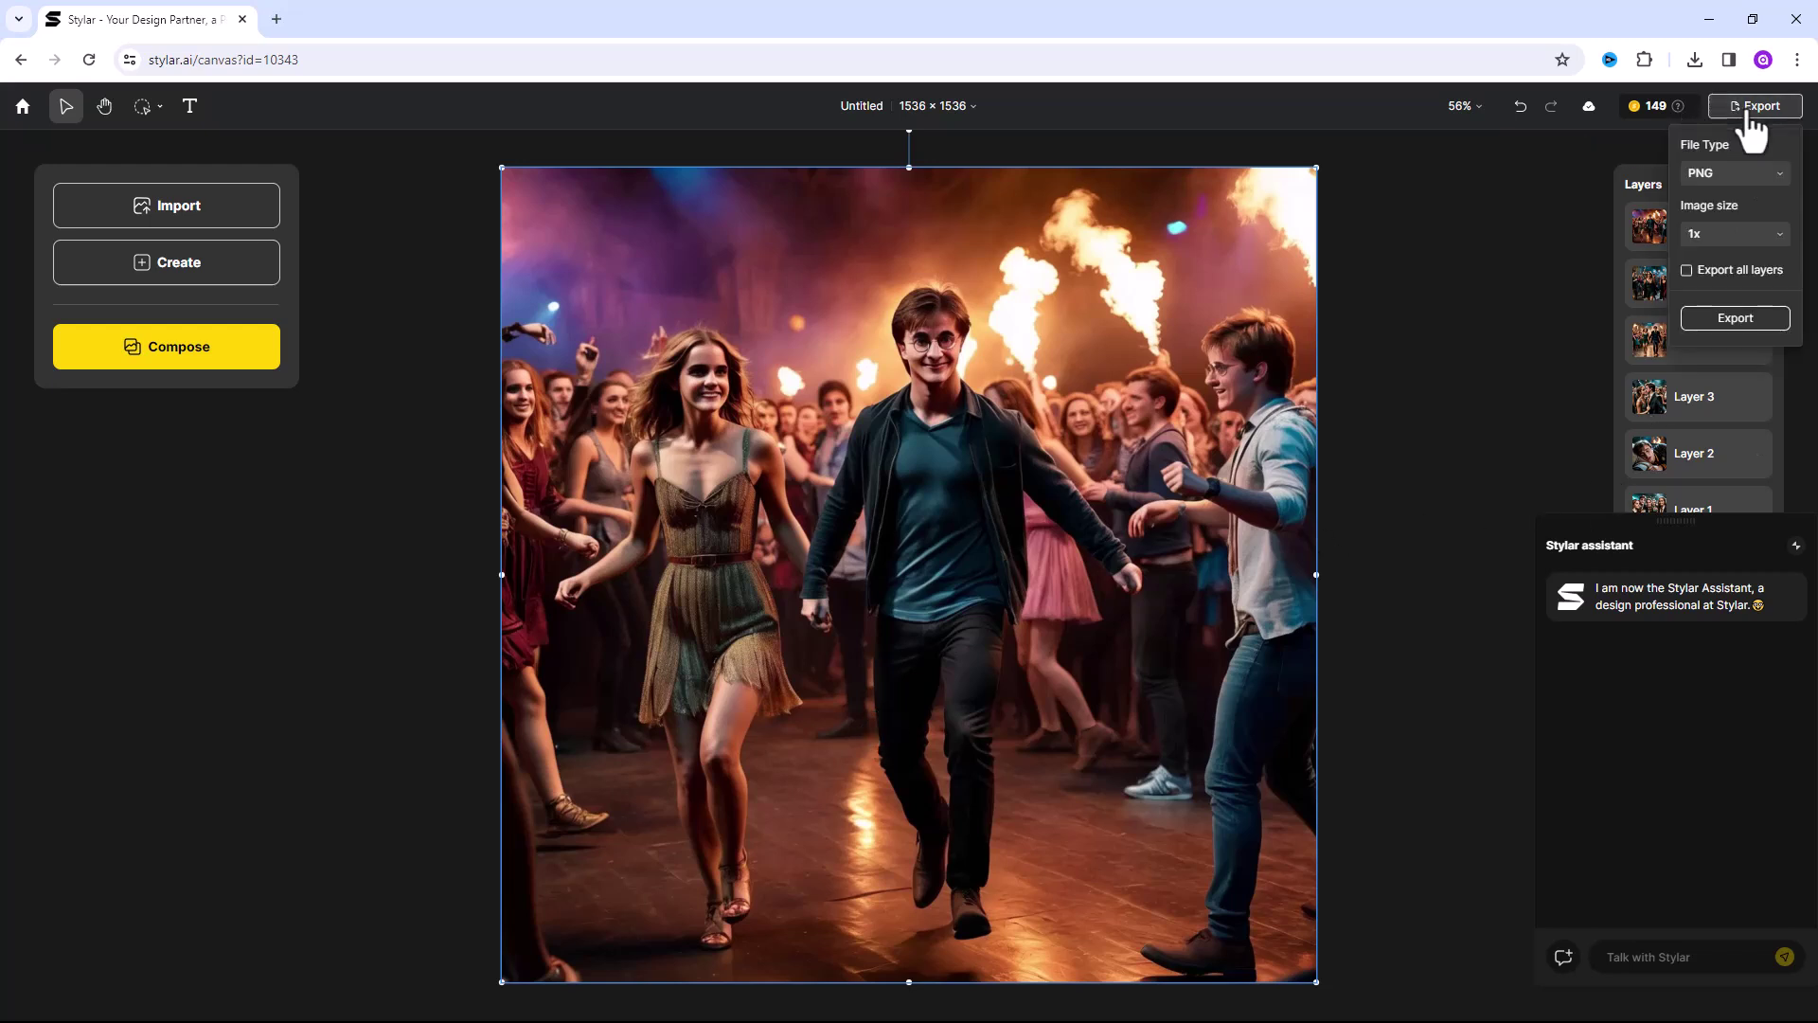
pyautogui.click(1735, 177)
pyautogui.click(1712, 214)
pyautogui.click(1748, 280)
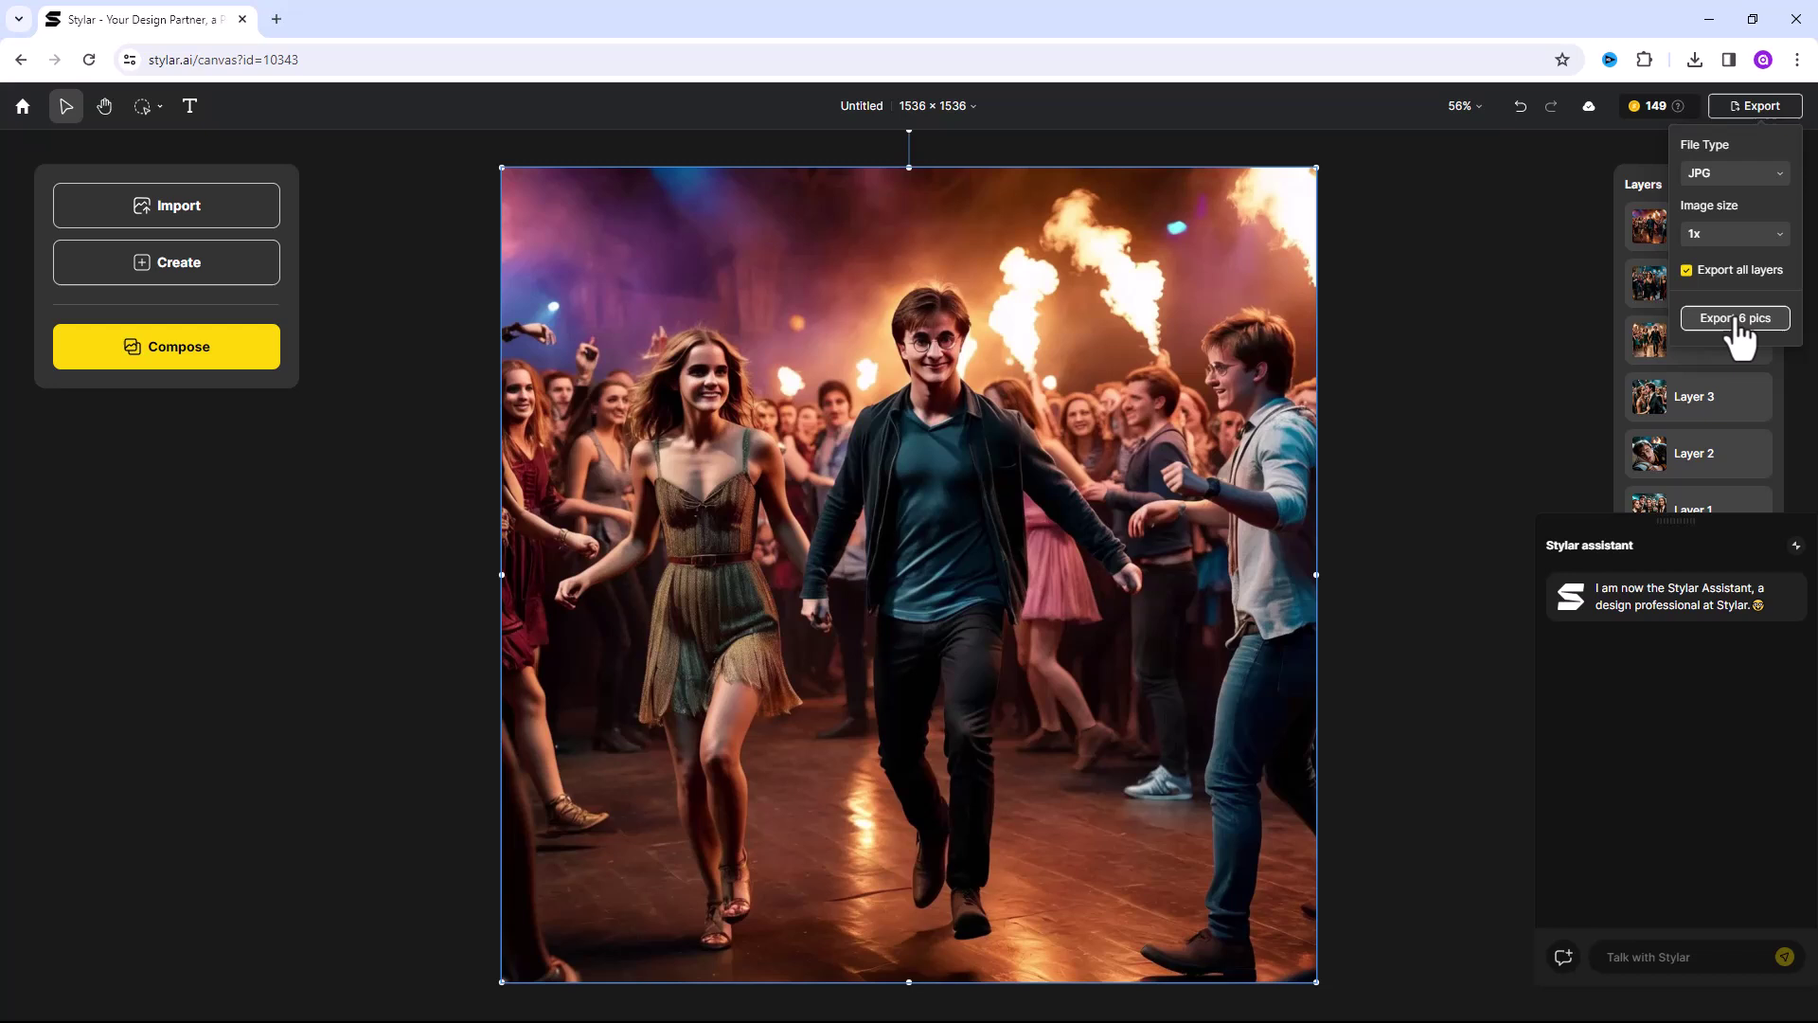